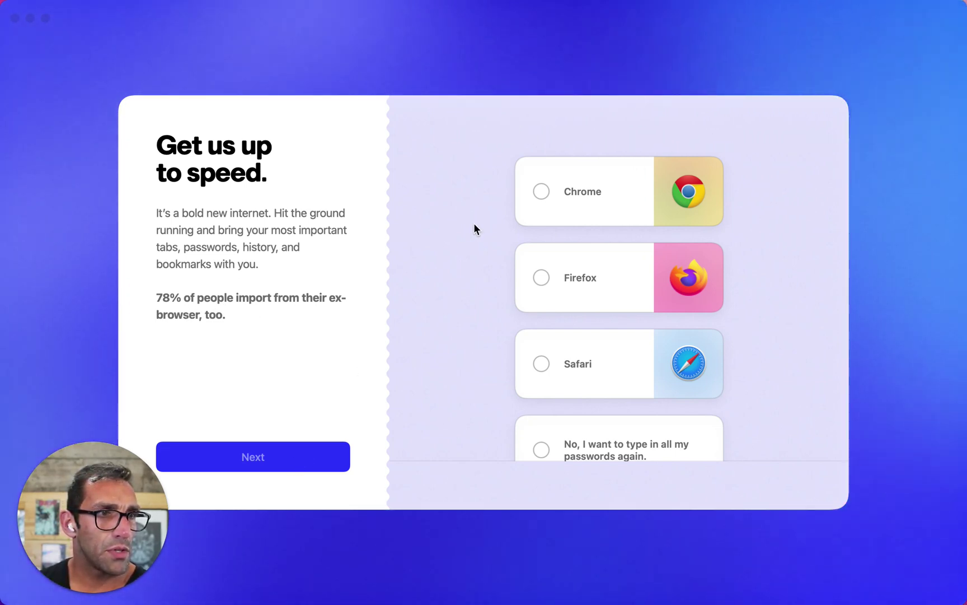
Choose Chrome as the import source, uncheck the first profile and two others, and continue
{"action": "left_click", "coordinate": [538, 193]}
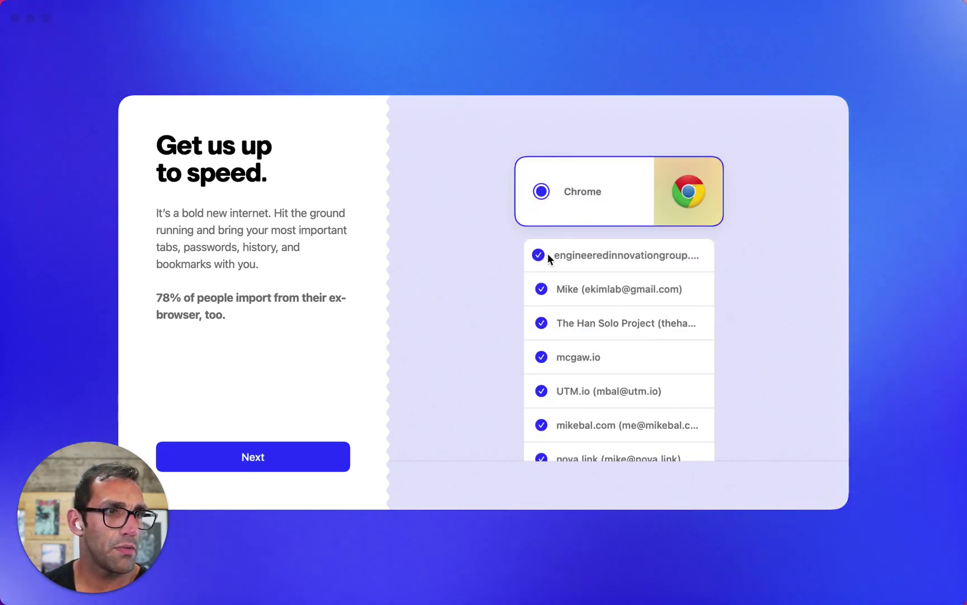
{"action": "left_click", "coordinate": [547, 253]}
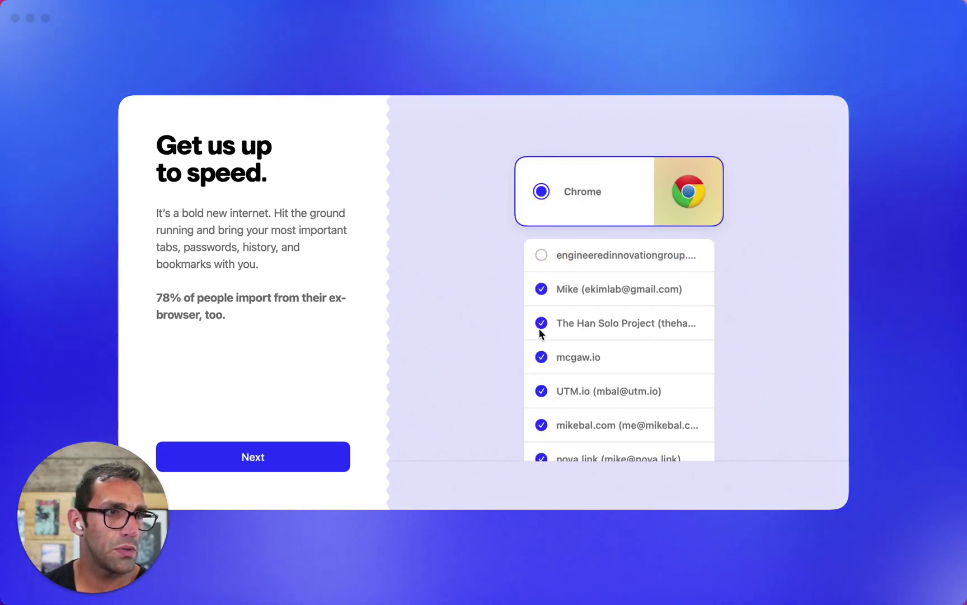
{"action": "left_click", "coordinate": [541, 358]}
{"action": "left_click", "coordinate": [541, 392]}
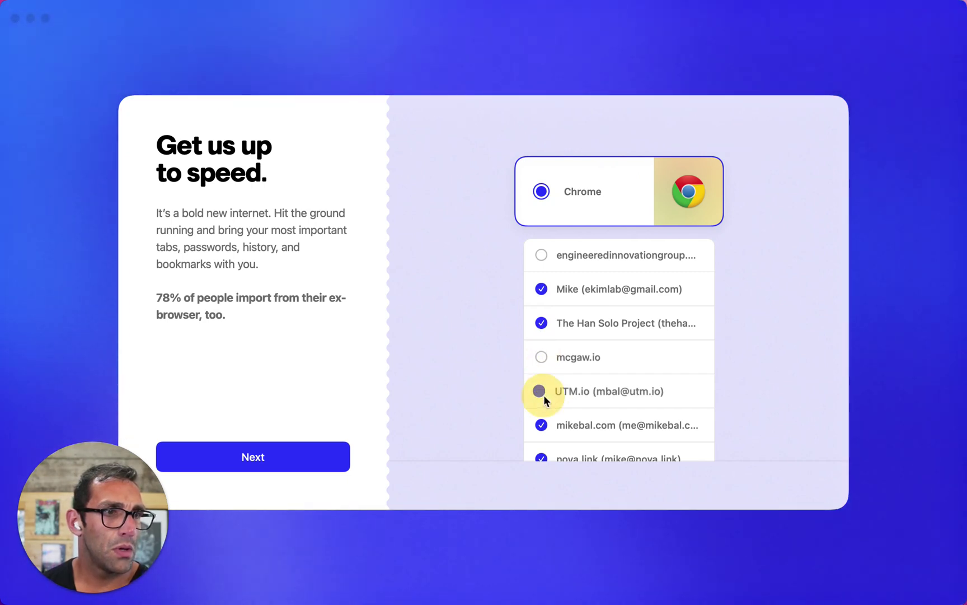
{"action": "scroll", "coordinate": [543, 395], "scroll_direction": "down", "scroll_amount": 5}
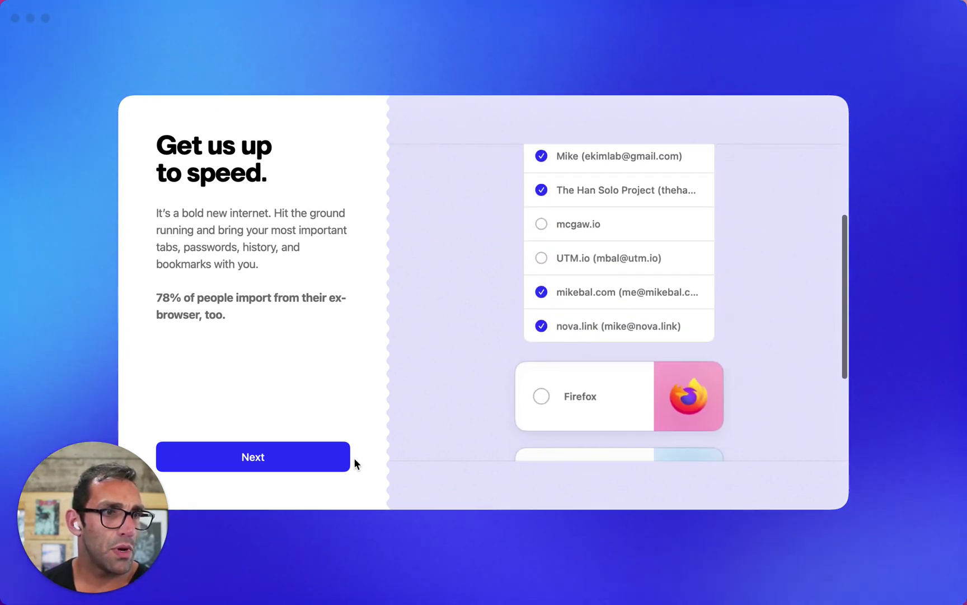
{"action": "scroll", "coordinate": [474, 348], "scroll_direction": "up", "scroll_amount": 5}
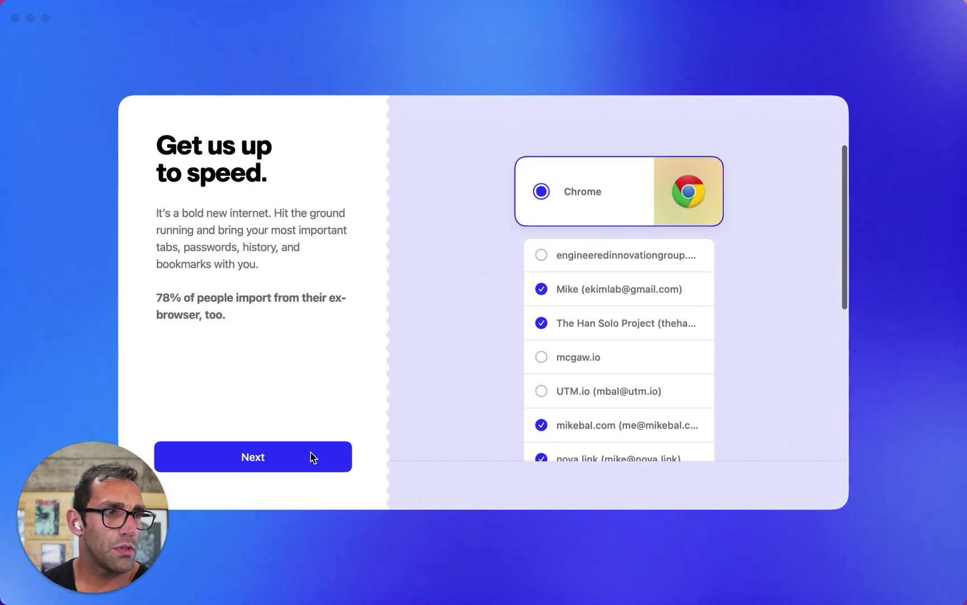
{"action": "left_click", "coordinate": [312, 458]}
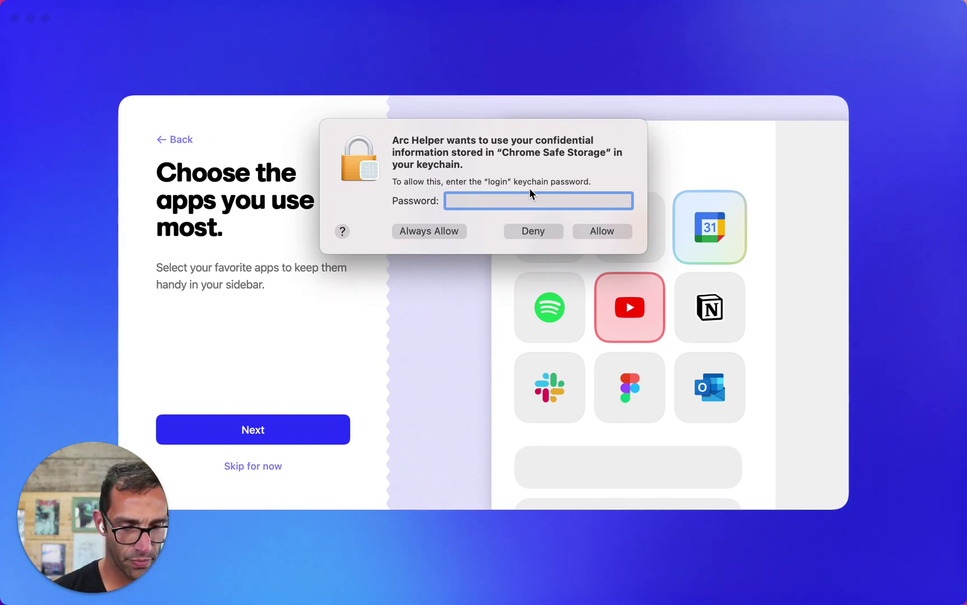
Enter the login keychain password in the first keychain prompts and allow access
{"action": "type", "text": "********"}
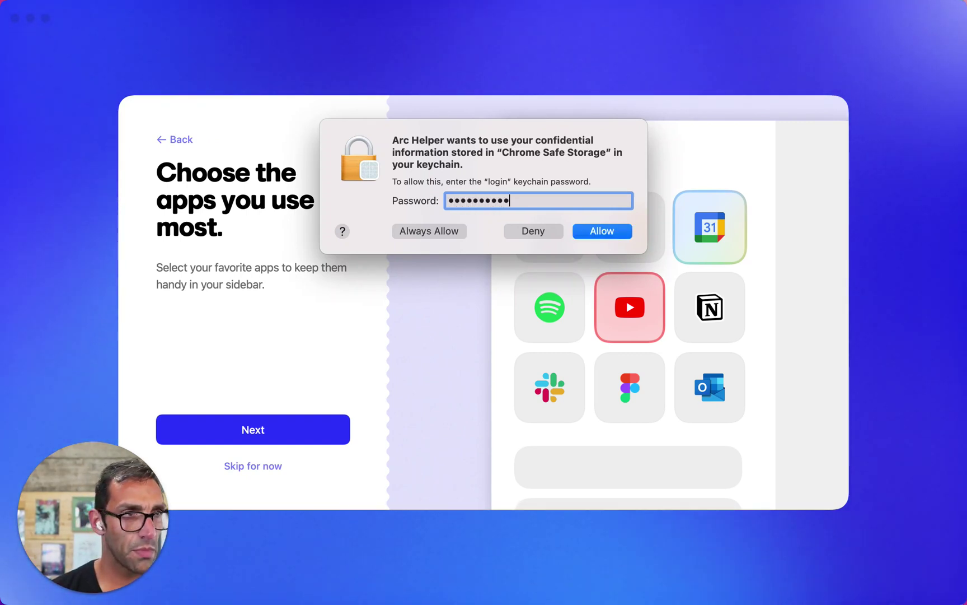
{"action": "key", "text": "Return"}
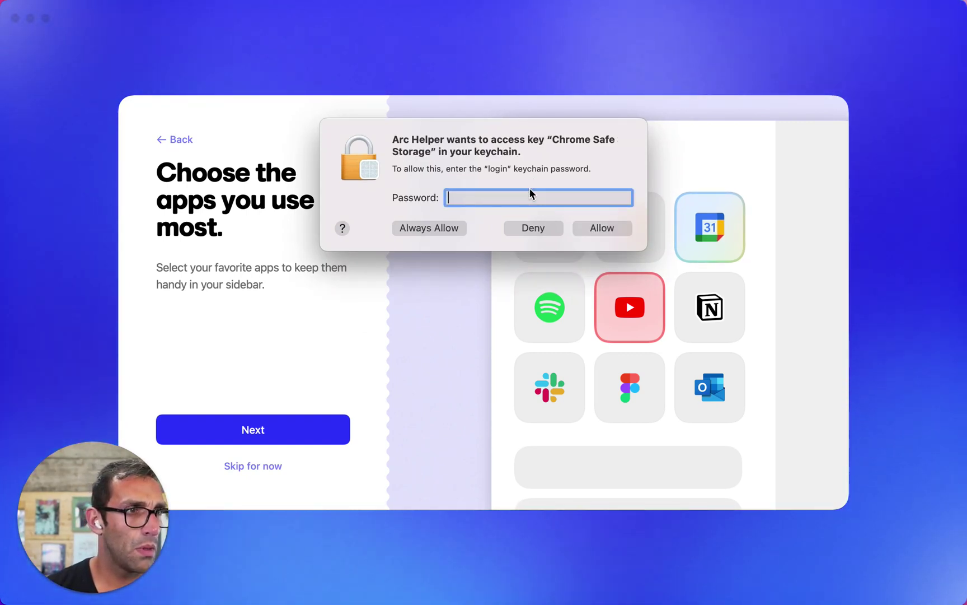
{"action": "type", "text": "****"}
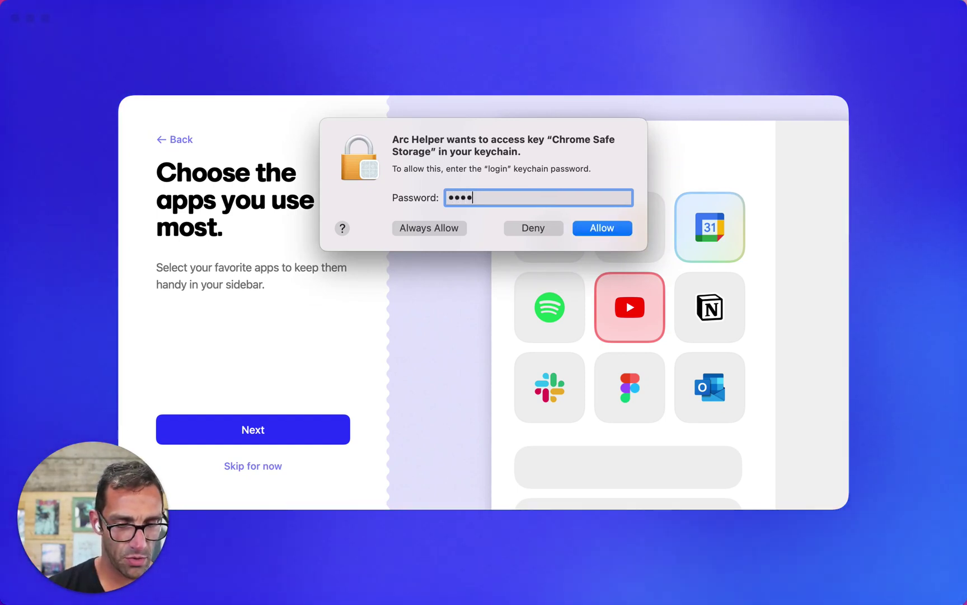
{"action": "type", "text": "********"}
{"action": "key", "text": "Return"}
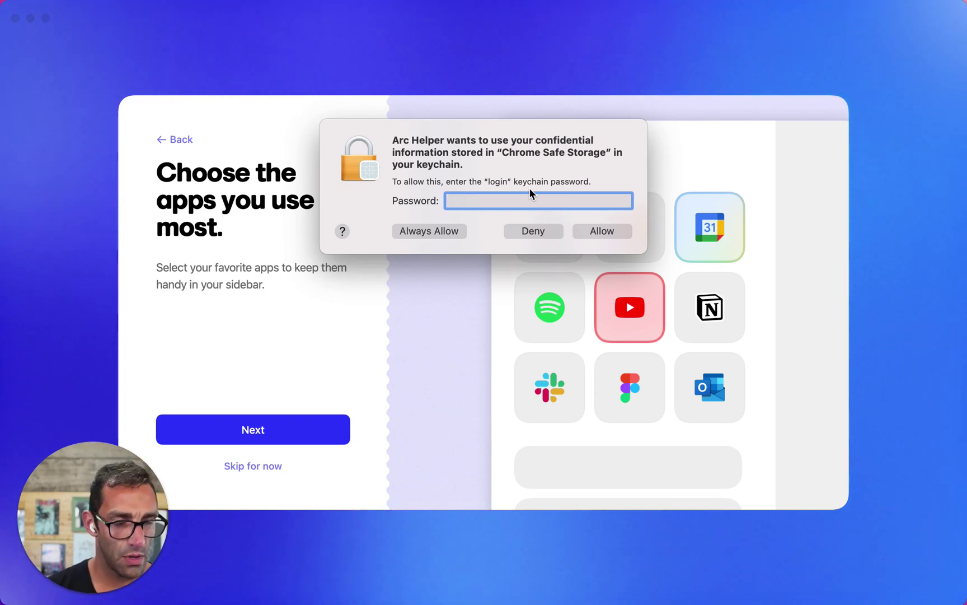
{"action": "type", "text": "*********"}
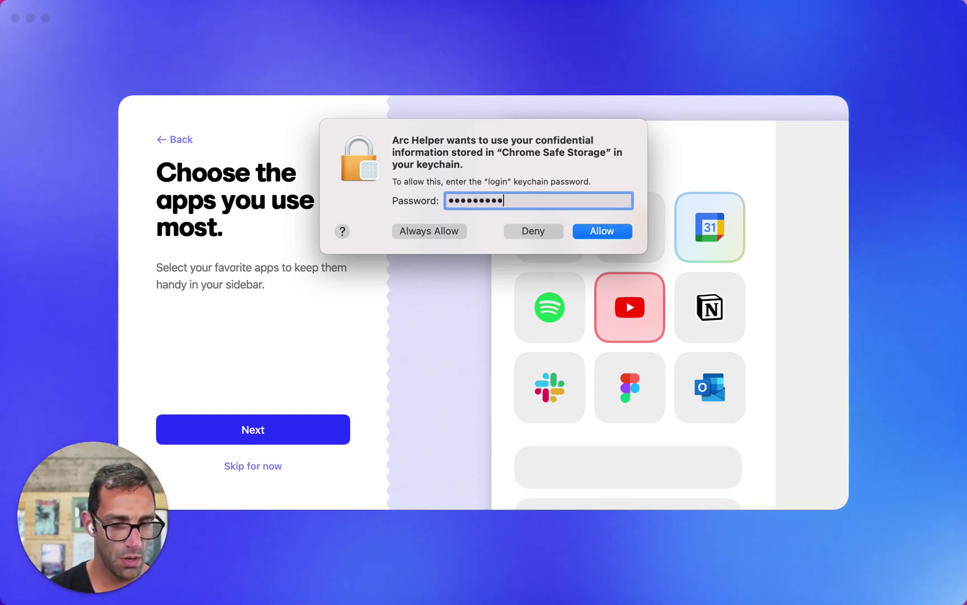
{"action": "type", "text": "**"}
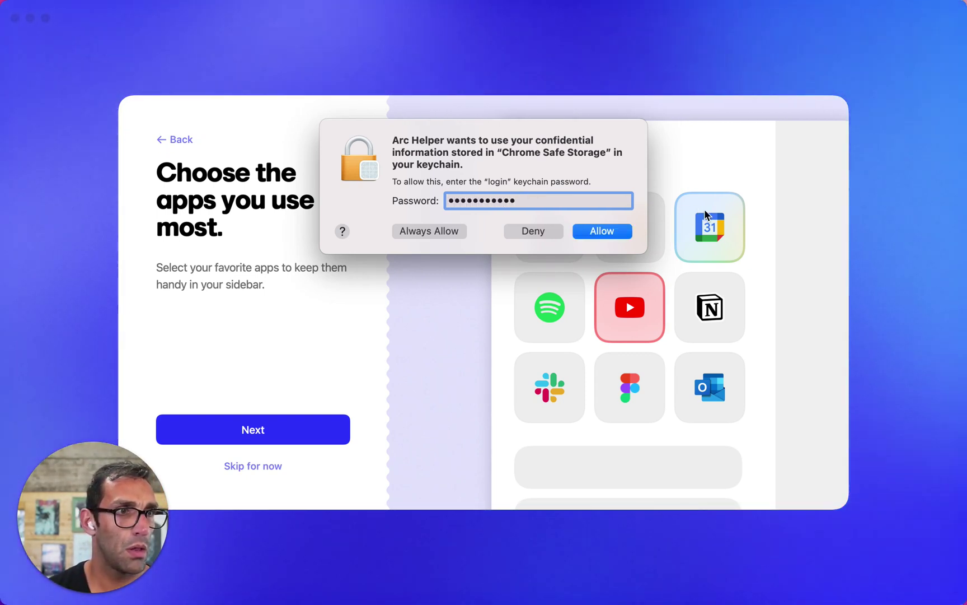
{"action": "left_click", "coordinate": [618, 229]}
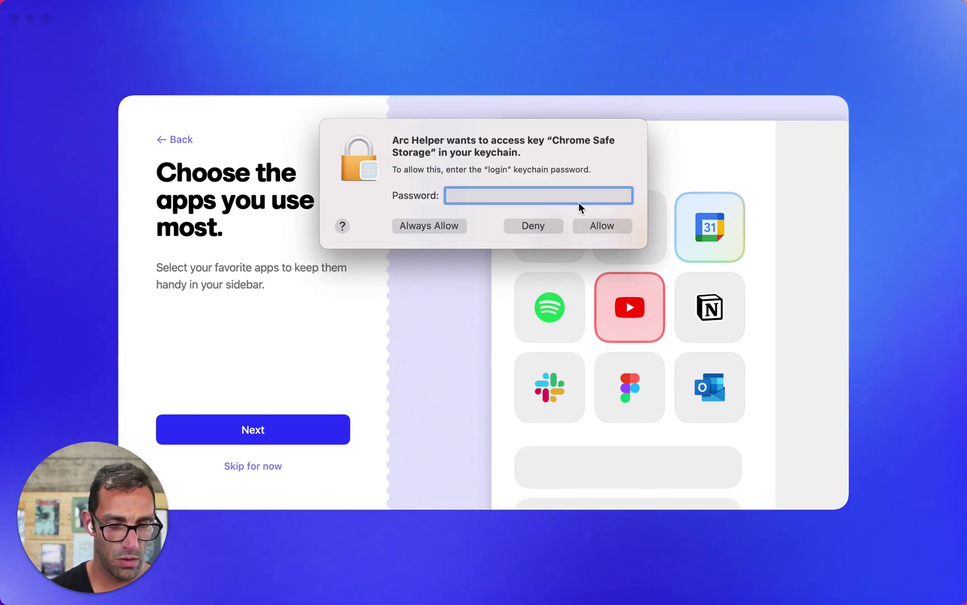
Enter the keychain password in the remaining Chrome Safe Storage prompts, choosing Always Allow, until all close
{"action": "type", "text": "*******"}
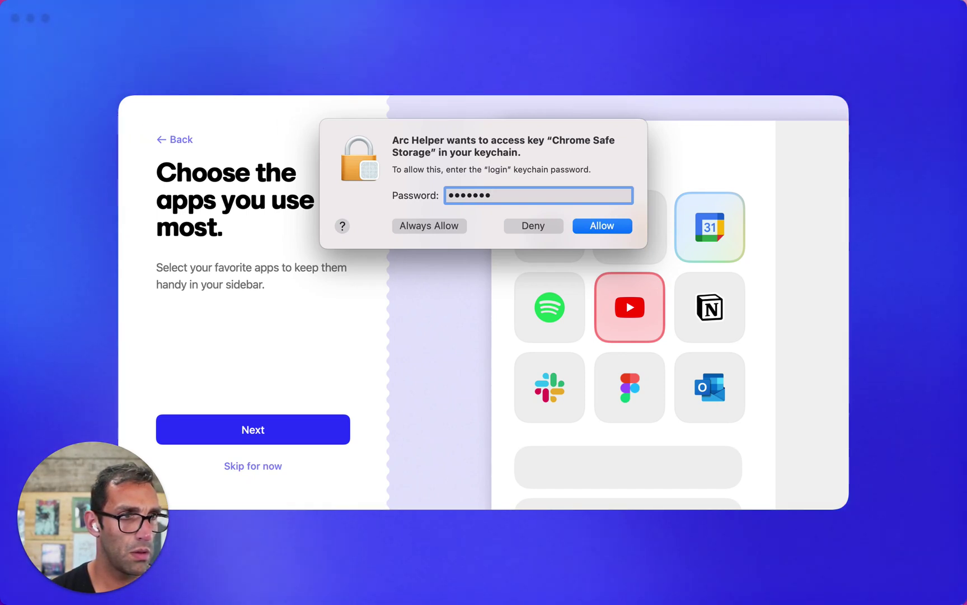
{"action": "type", "text": "**"}
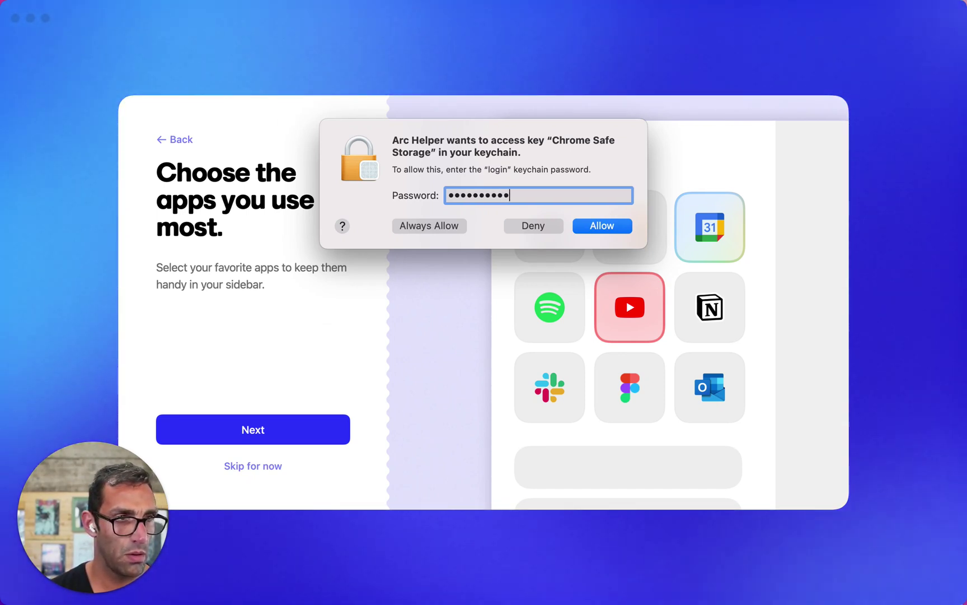
{"action": "type", "text": "*"}
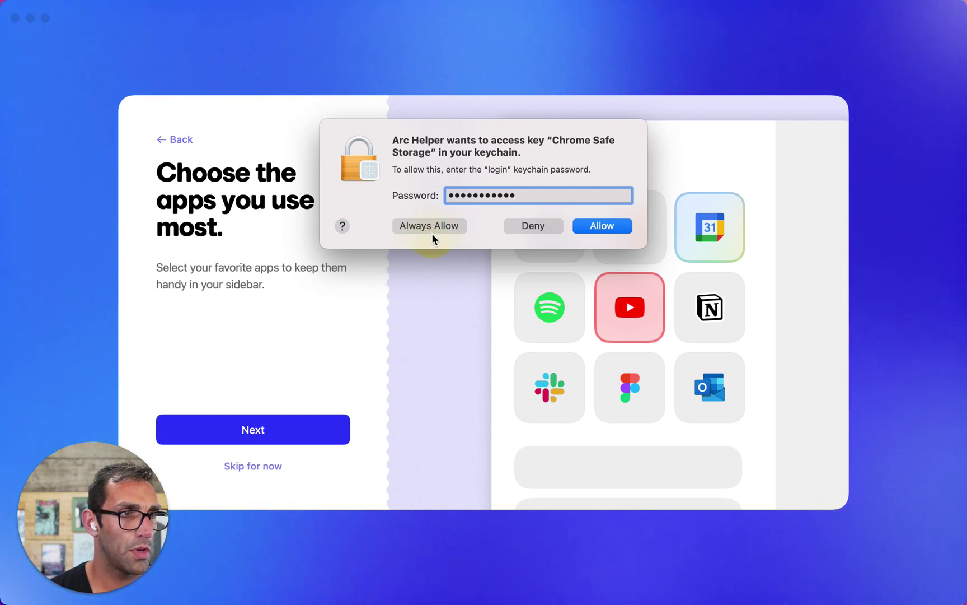
{"action": "left_click", "coordinate": [432, 229]}
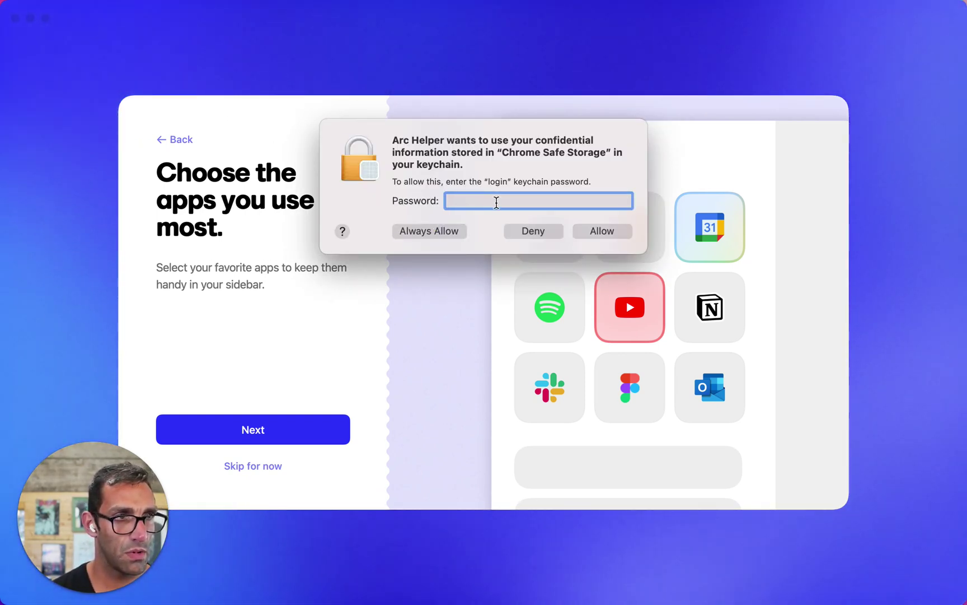
{"action": "type", "text": "**"}
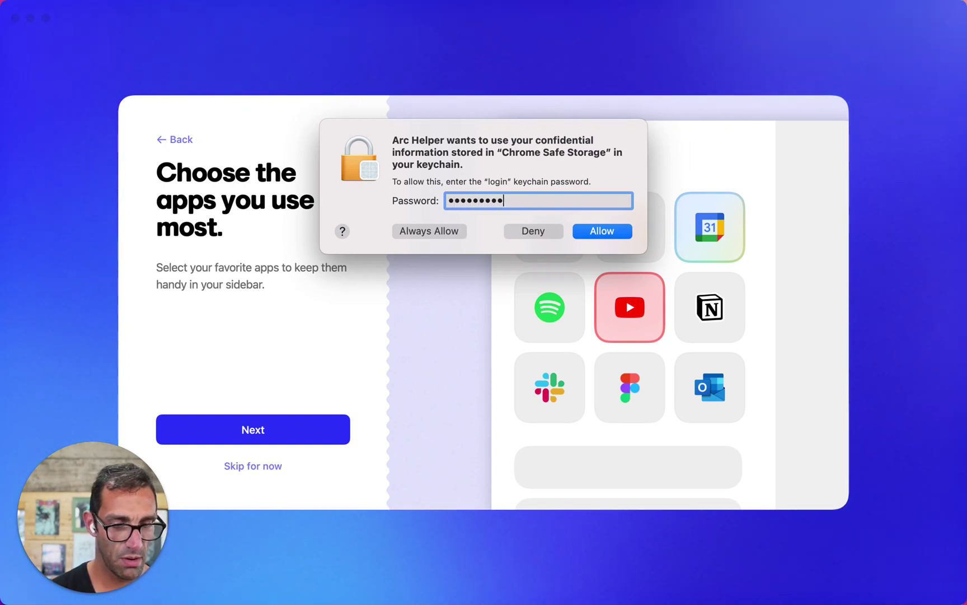
{"action": "type", "text": "***********"}
{"action": "key", "text": "Return"}
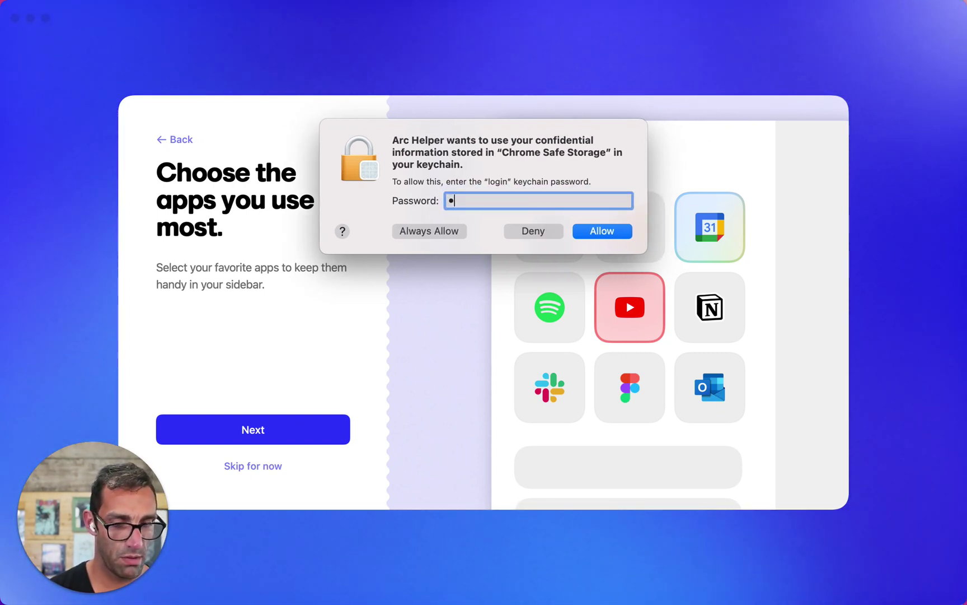
{"action": "type", "text": "***********"}
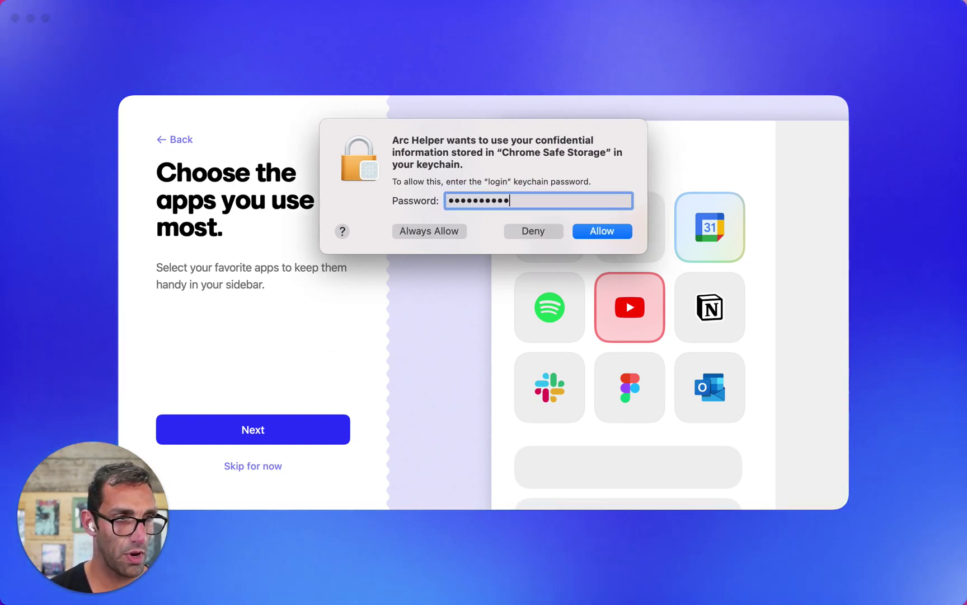
{"action": "left_click", "coordinate": [458, 227]}
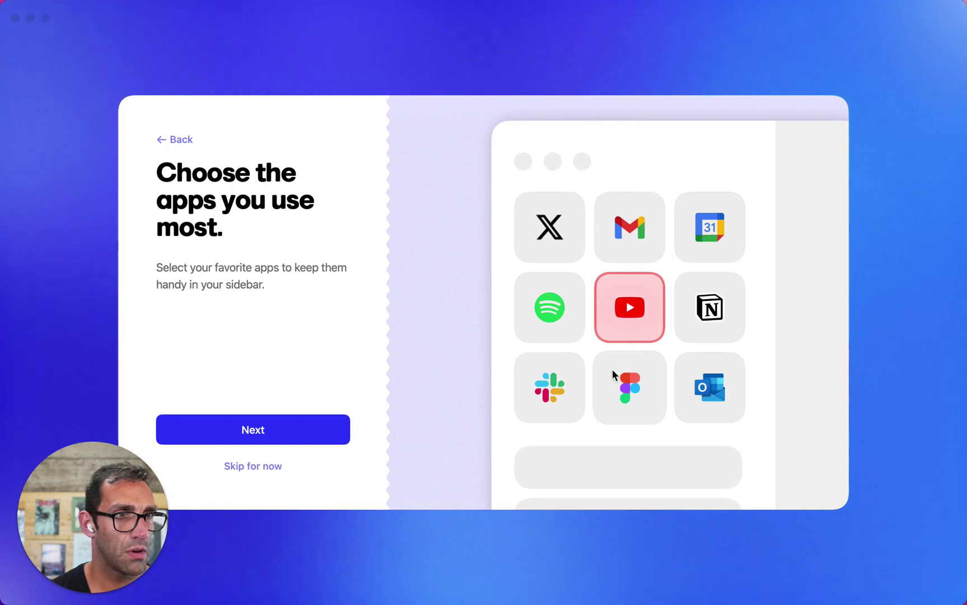
Add Gmail, Google Calendar and Figma to the favourite apps, then continue
{"action": "left_click", "coordinate": [640, 235]}
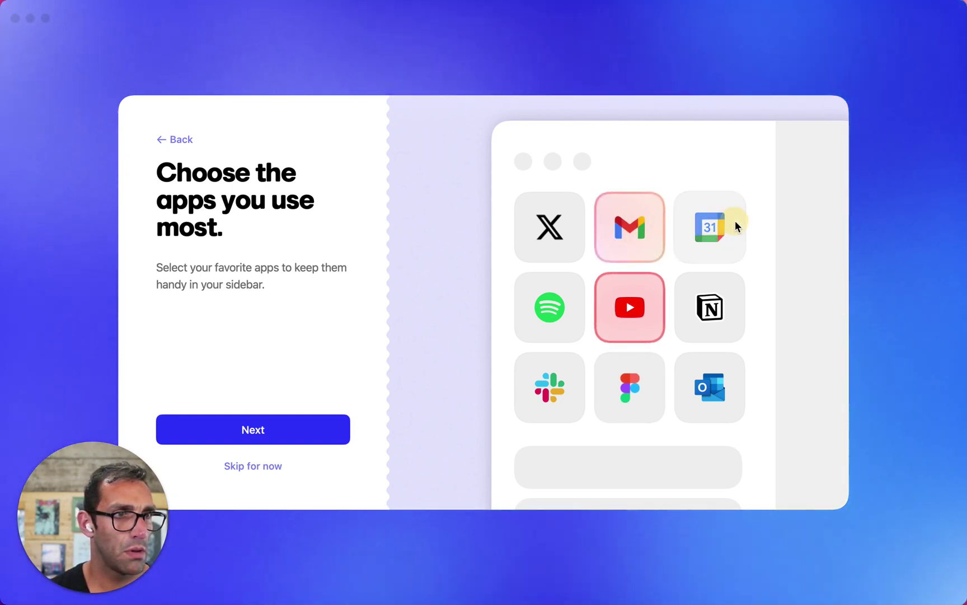
{"action": "left_click", "coordinate": [736, 222]}
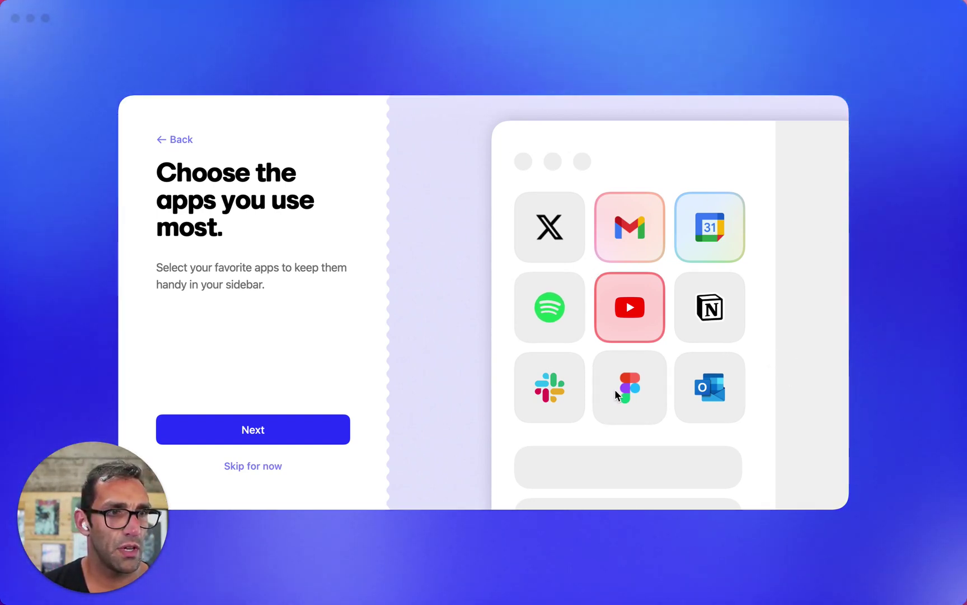
{"action": "left_click", "coordinate": [615, 389]}
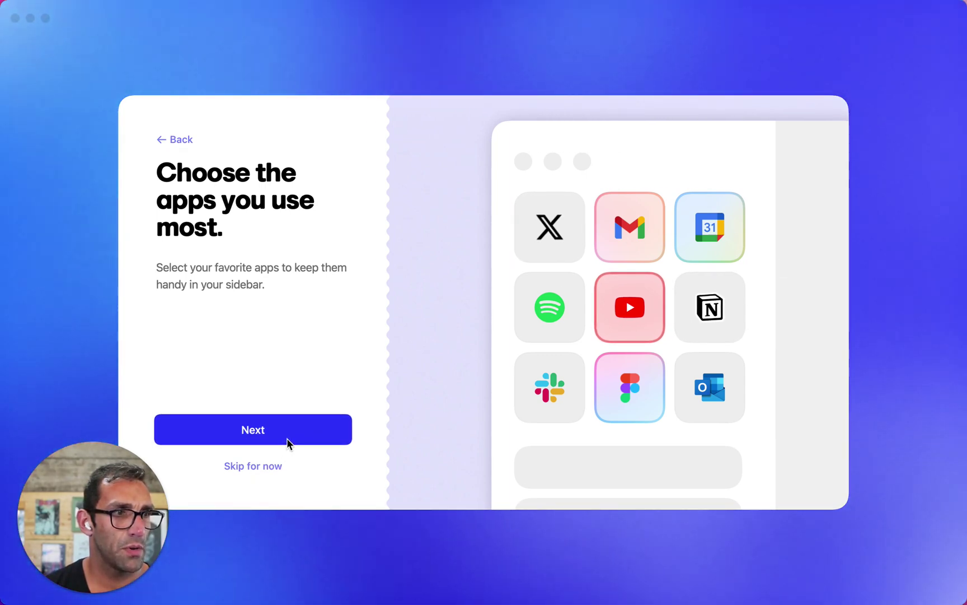
{"action": "left_click", "coordinate": [287, 438]}
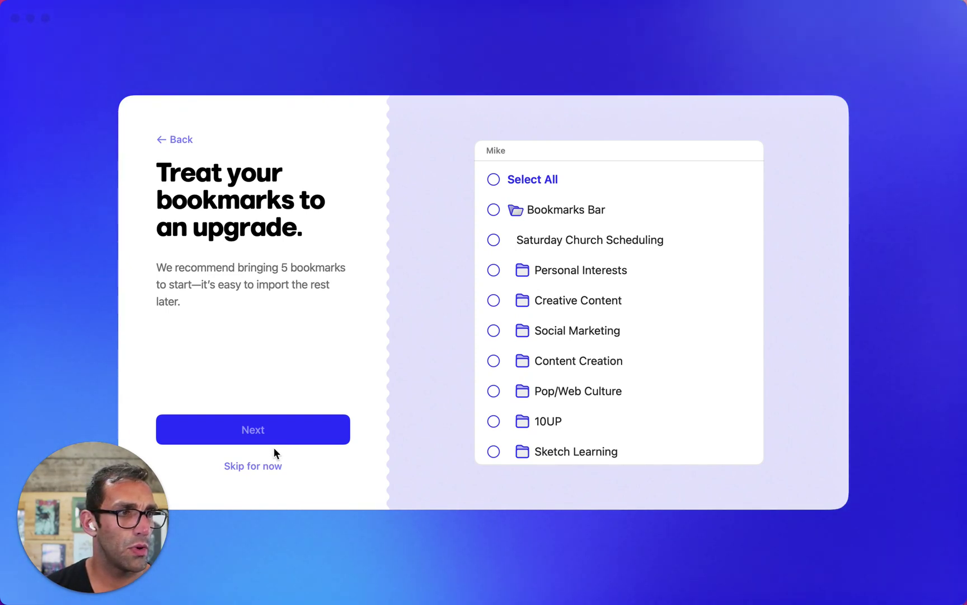
Skip bookmark import and start a green theme with minimum intensity and added grain
{"action": "left_click", "coordinate": [261, 467]}
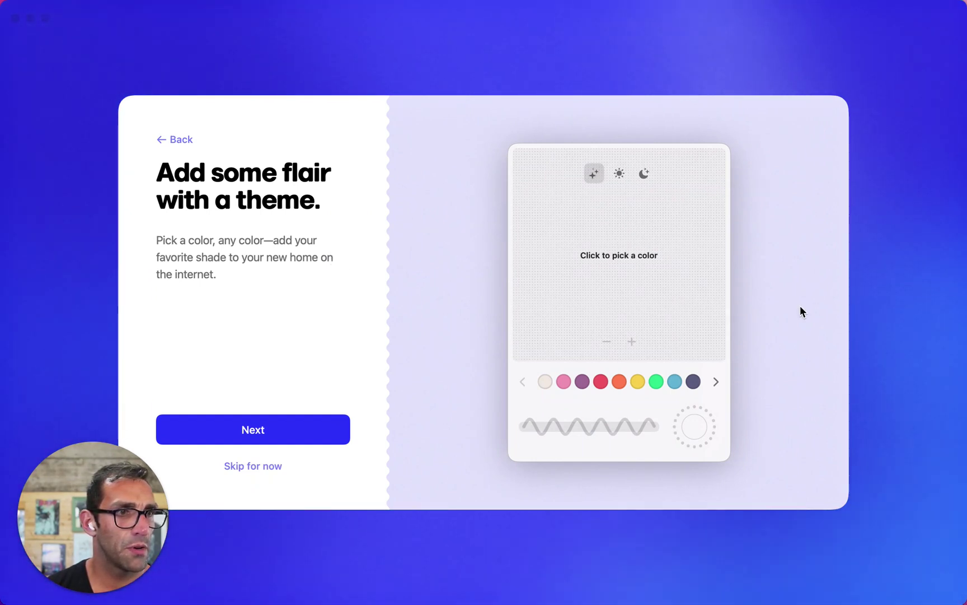
{"action": "left_click", "coordinate": [655, 381]}
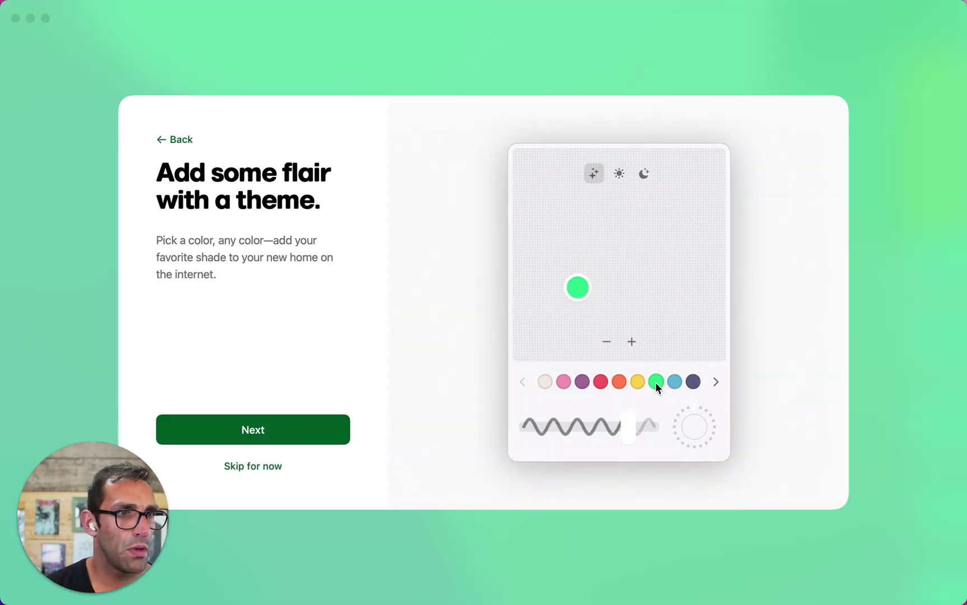
{"action": "left_click", "coordinate": [583, 288]}
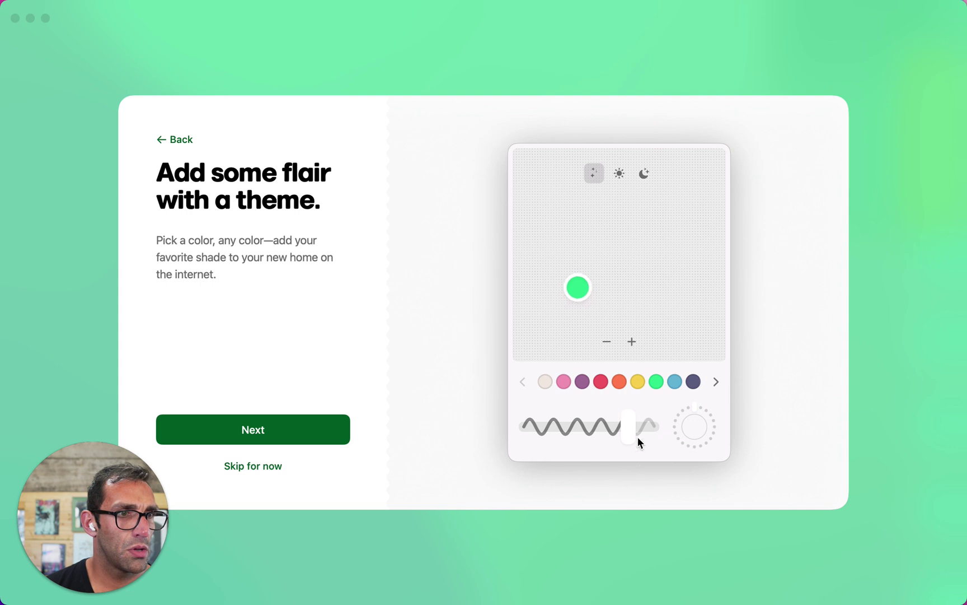
{"action": "mouse_move", "coordinate": [604, 430]}
{"action": "left_mouse_down"}
{"action": "mouse_move", "coordinate": [543, 428]}
{"action": "mouse_move", "coordinate": [667, 430]}
{"action": "left_mouse_up"}
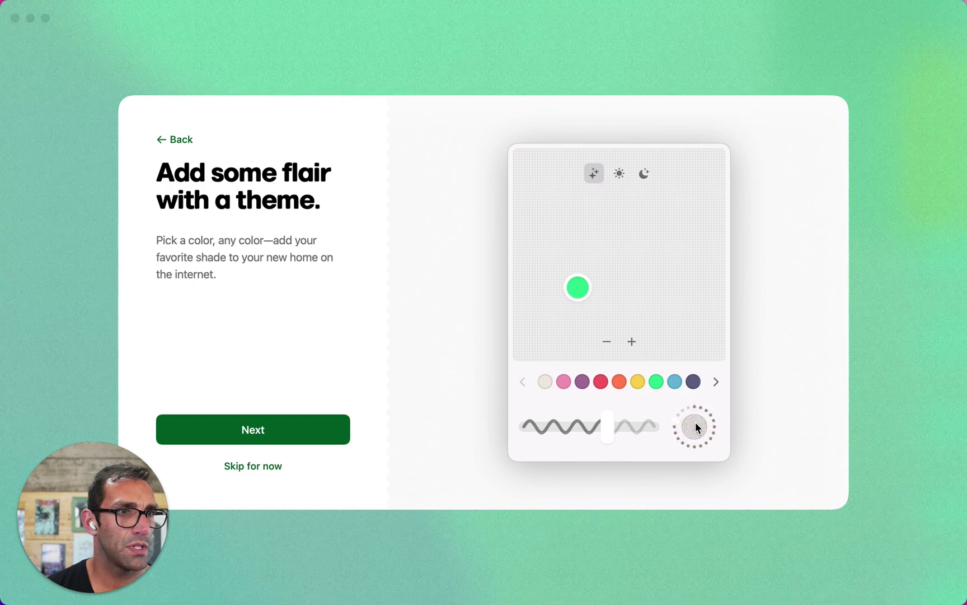
{"action": "left_click_drag", "start_coordinate": [695, 426], "coordinate": [718, 455]}
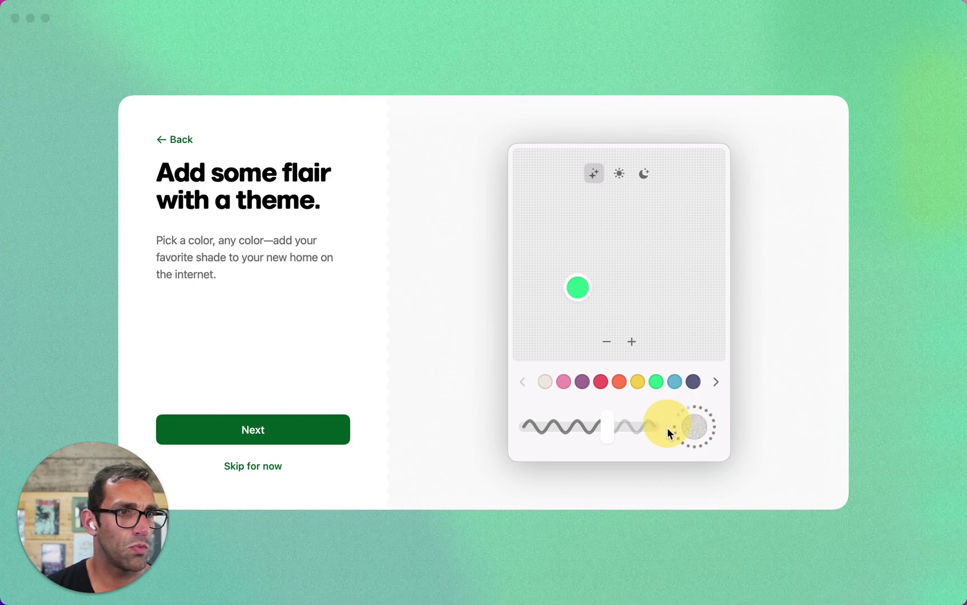
{"action": "left_click_drag", "start_coordinate": [694, 420], "coordinate": [696, 423]}
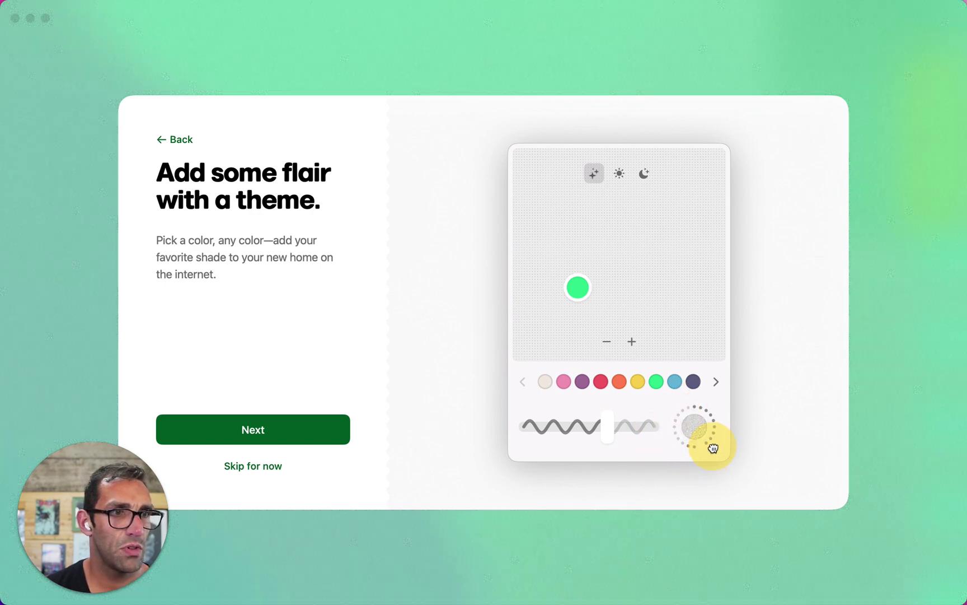
Preview other shades, return to green, and set the theme to light mode
{"action": "left_click_drag", "start_coordinate": [579, 286], "coordinate": [580, 282]}
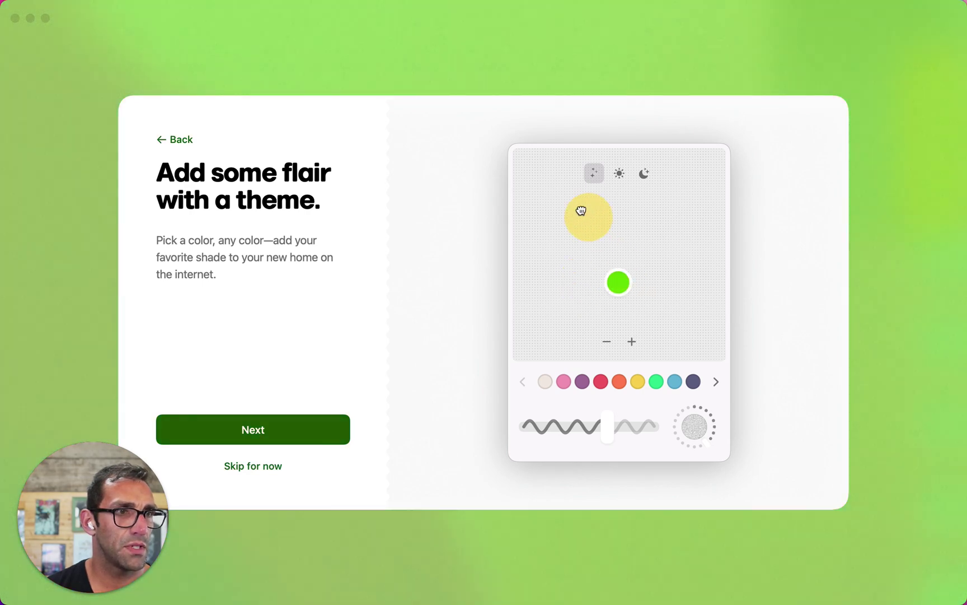
{"action": "left_click_drag", "start_coordinate": [581, 210], "coordinate": [601, 291]}
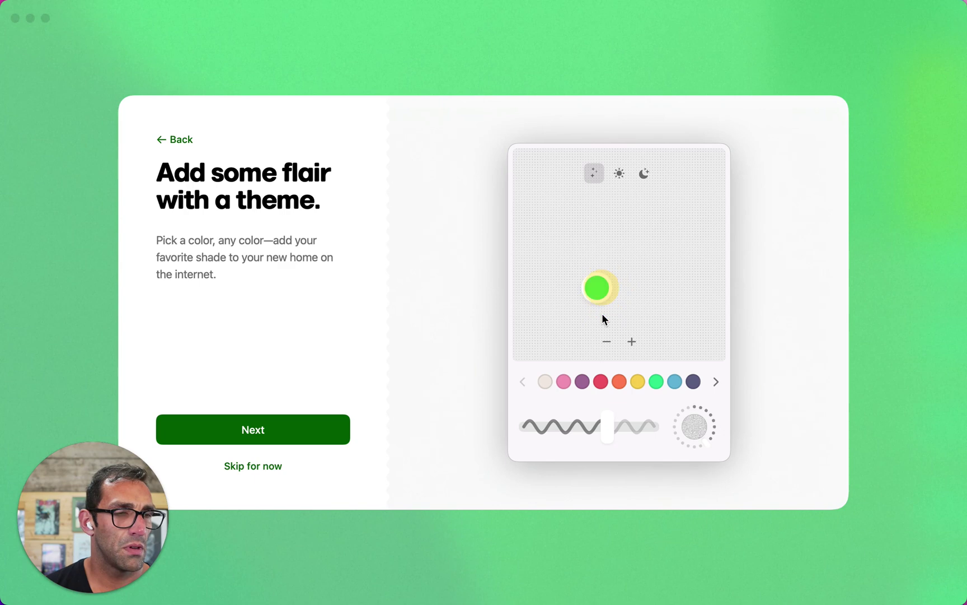
{"action": "left_click", "coordinate": [609, 343]}
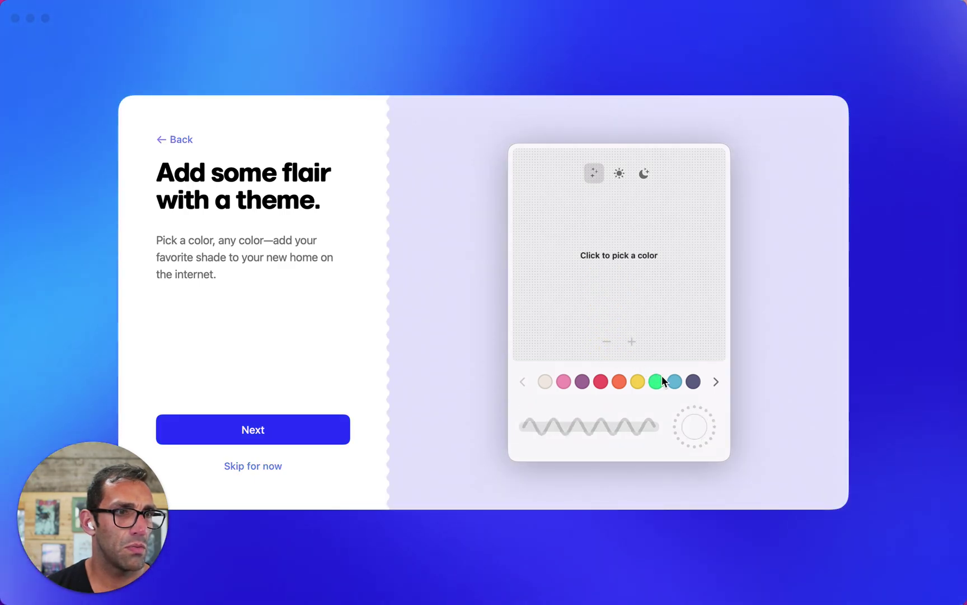
{"action": "left_click", "coordinate": [659, 381]}
{"action": "left_click", "coordinate": [619, 174]}
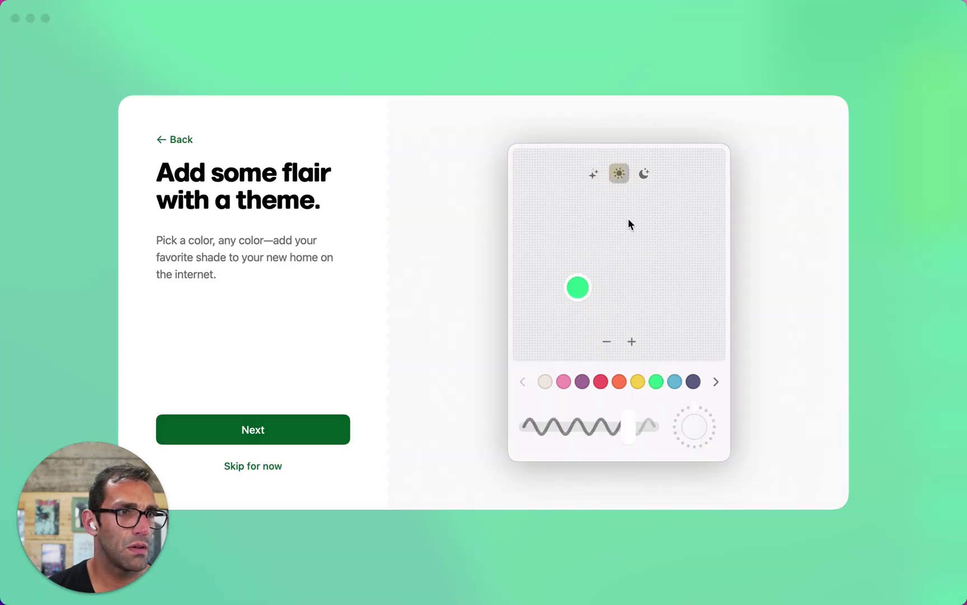
{"action": "left_click", "coordinate": [594, 174]}
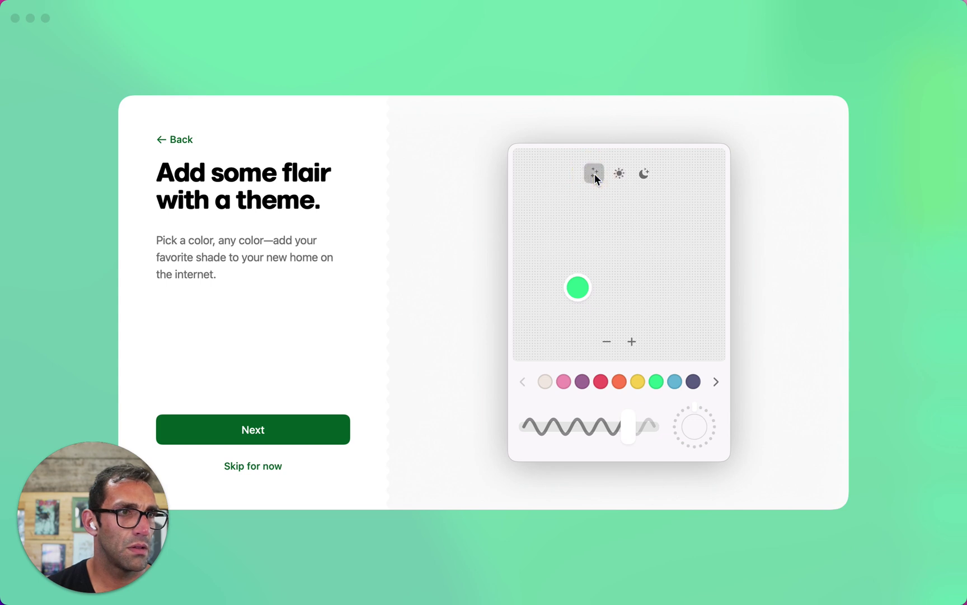
{"action": "left_click", "coordinate": [618, 178]}
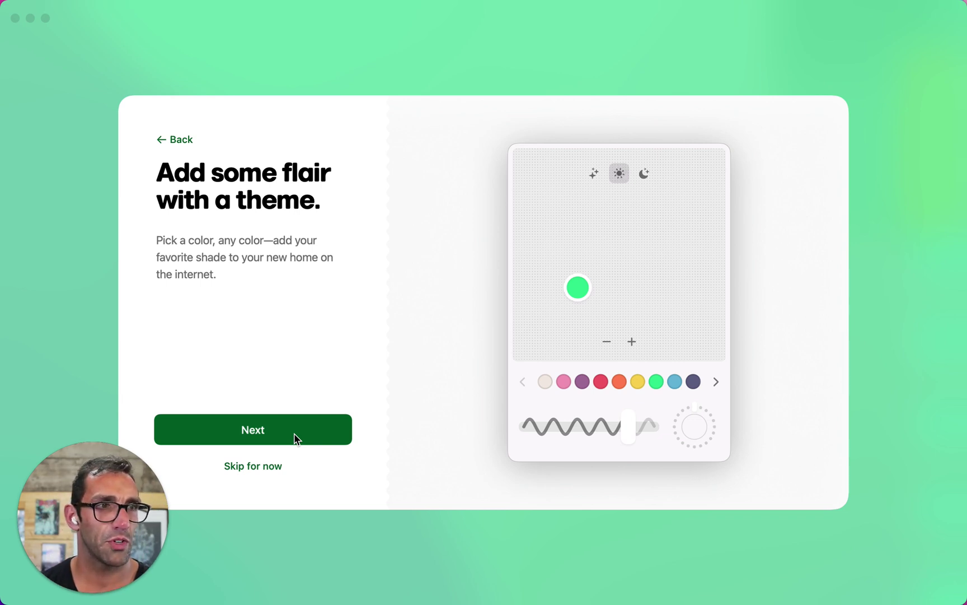
Try a two-colour theme with orange, teal and red, then reset to a single green
{"action": "left_click", "coordinate": [631, 343]}
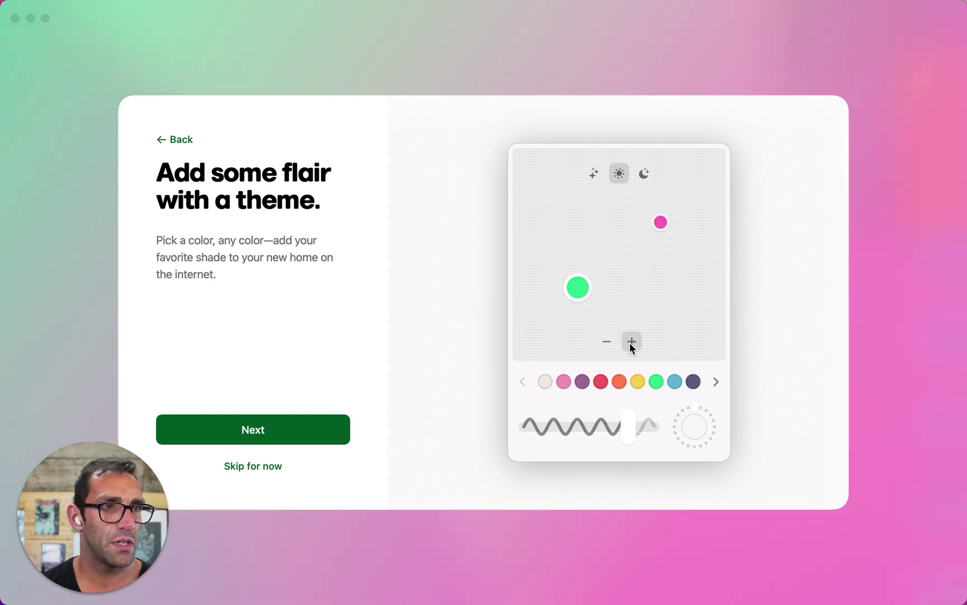
{"action": "left_click_drag", "start_coordinate": [663, 222], "coordinate": [675, 276]}
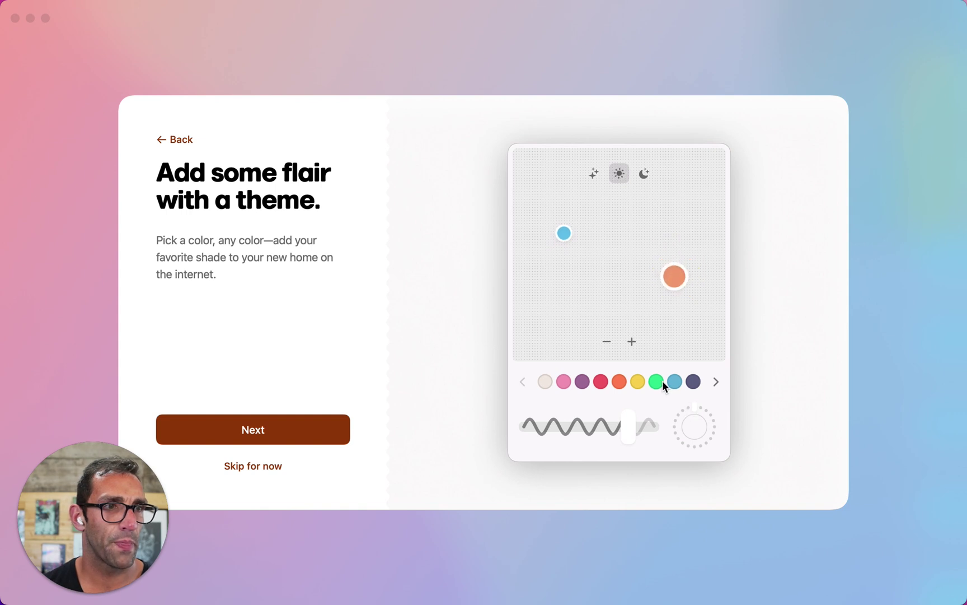
{"action": "left_click_drag", "start_coordinate": [563, 234], "coordinate": [571, 250]}
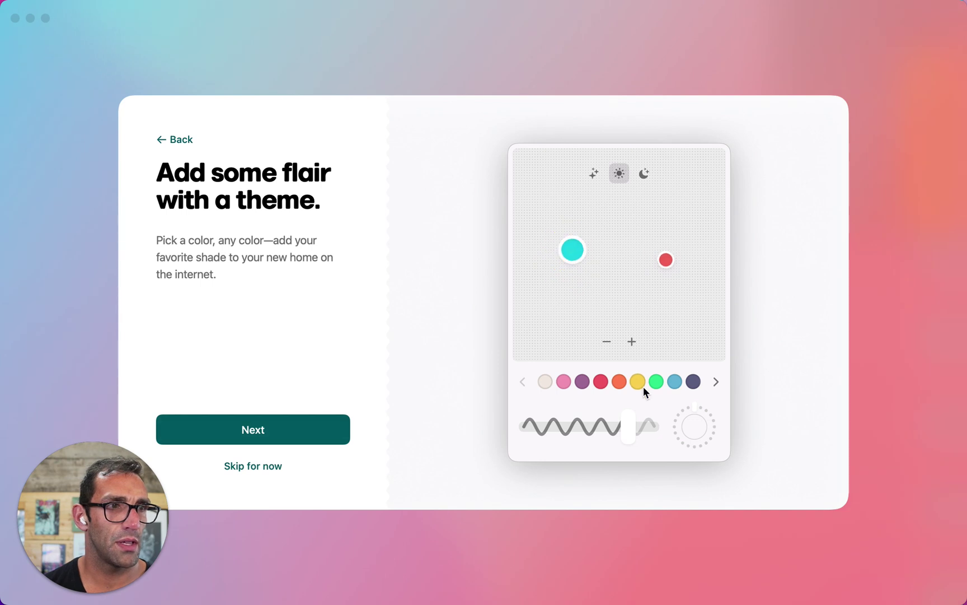
{"action": "left_click", "coordinate": [667, 258]}
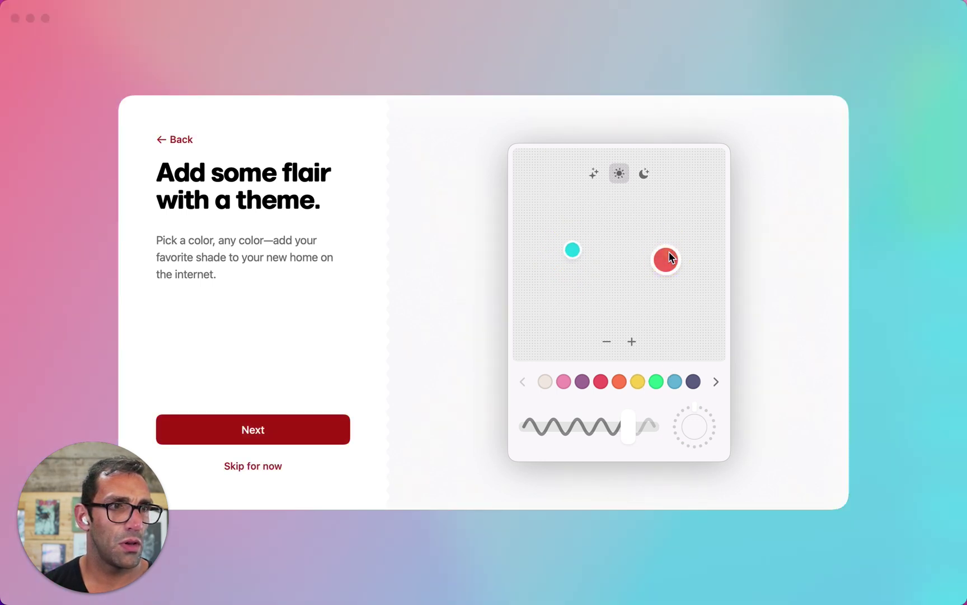
{"action": "left_click_drag", "start_coordinate": [667, 259], "coordinate": [669, 258]}
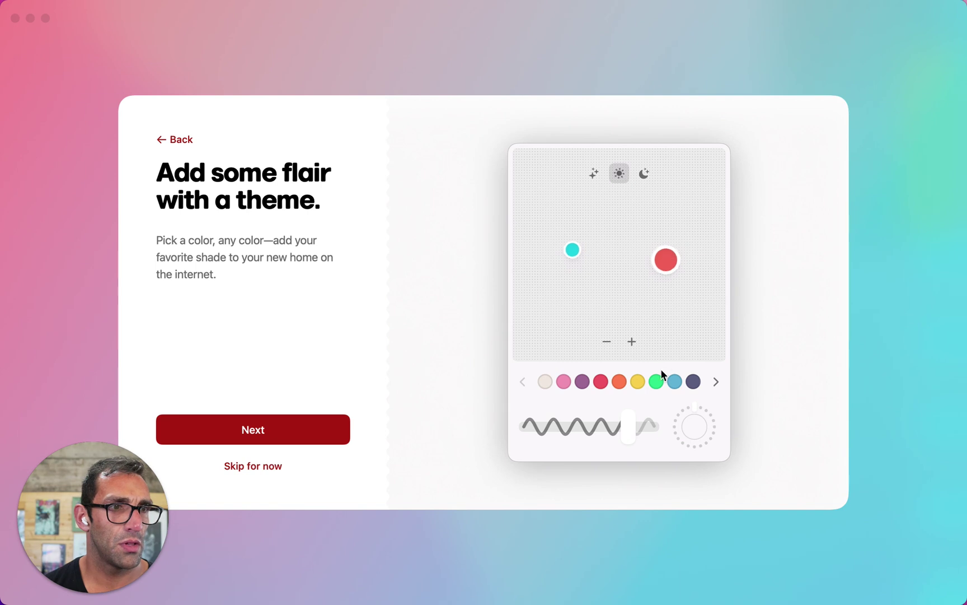
{"action": "left_click", "coordinate": [656, 381]}
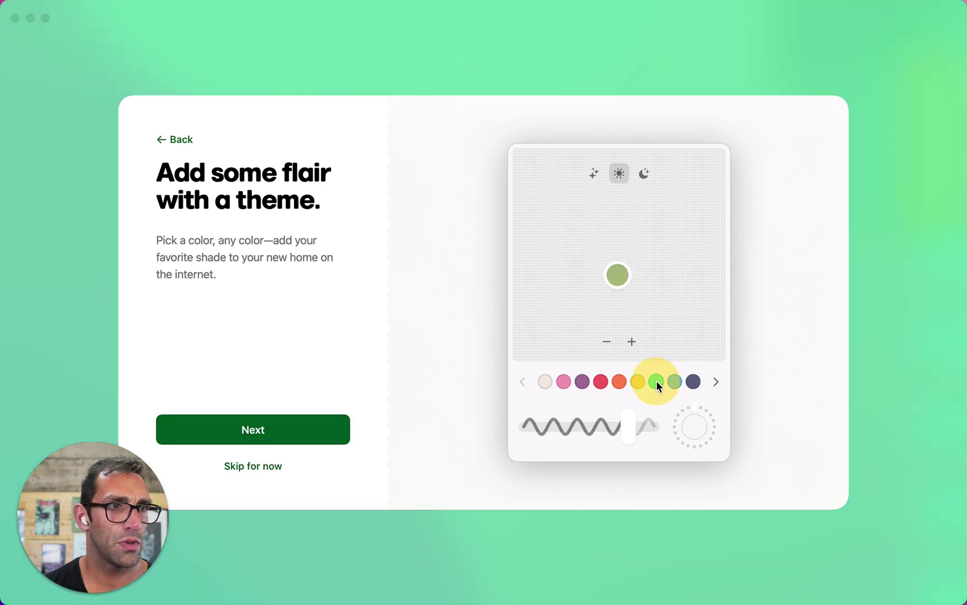
Add a pink second colour and shift the two-colour gradient toward orange and red
{"action": "left_click", "coordinate": [632, 342]}
{"action": "left_click", "coordinate": [615, 385]}
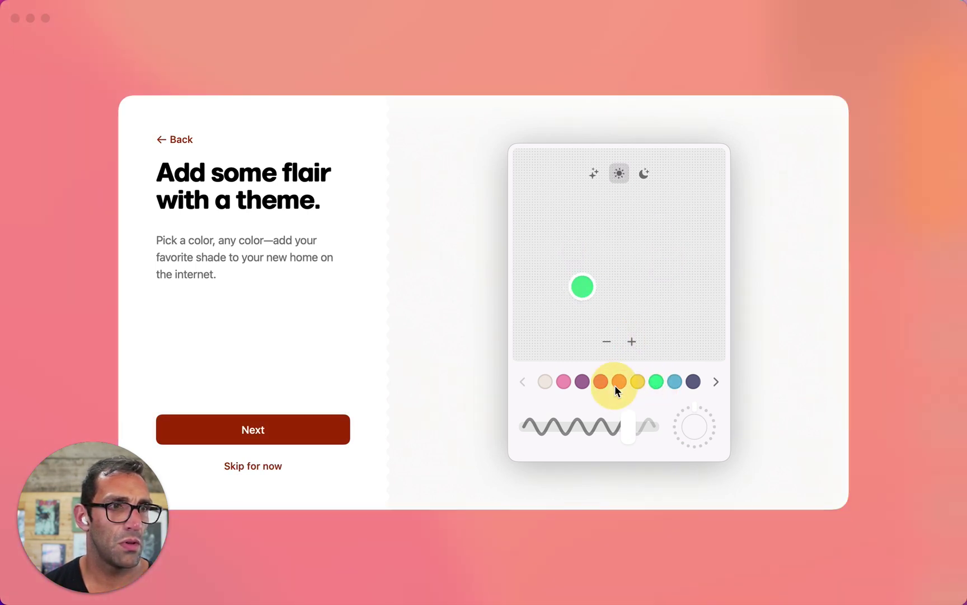
{"action": "left_click", "coordinate": [662, 382]}
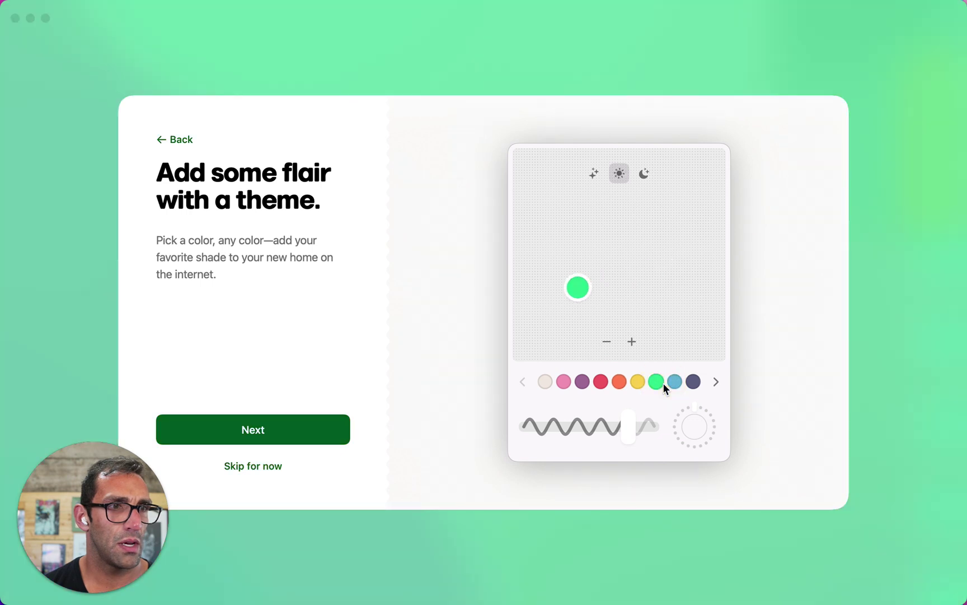
{"action": "left_click", "coordinate": [633, 341]}
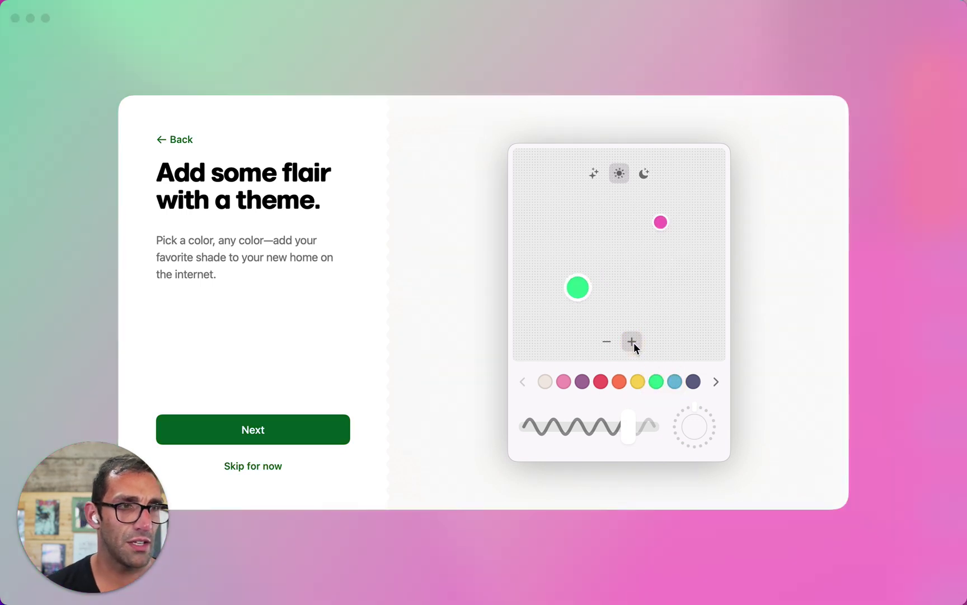
{"action": "left_click", "coordinate": [635, 280]}
{"action": "left_click_drag", "start_coordinate": [635, 280], "coordinate": [600, 245]}
Accept the theme, then answer NO to the ad blocker and to making Arc the default browser
{"action": "left_click", "coordinate": [285, 436]}
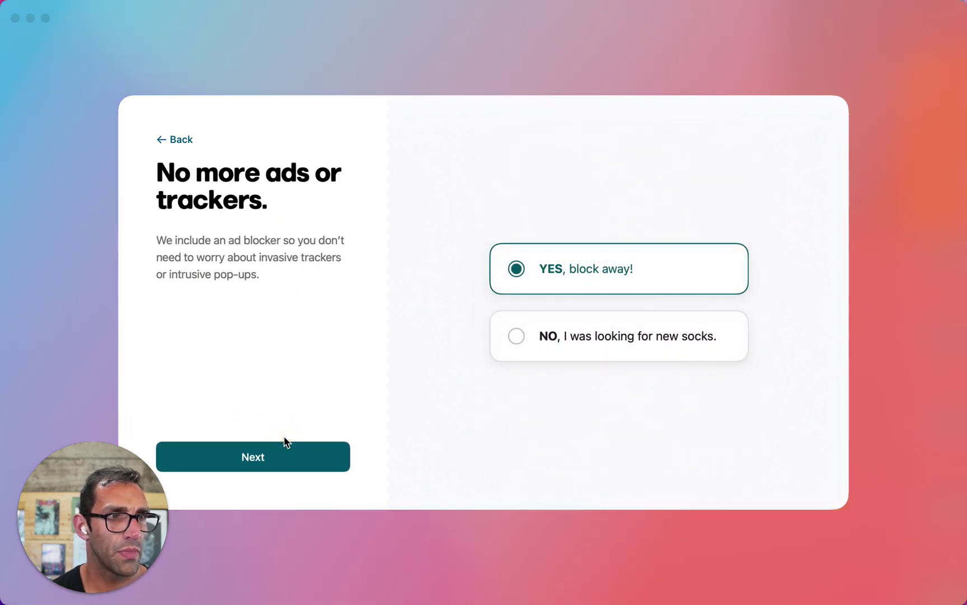
{"action": "left_click", "coordinate": [550, 338]}
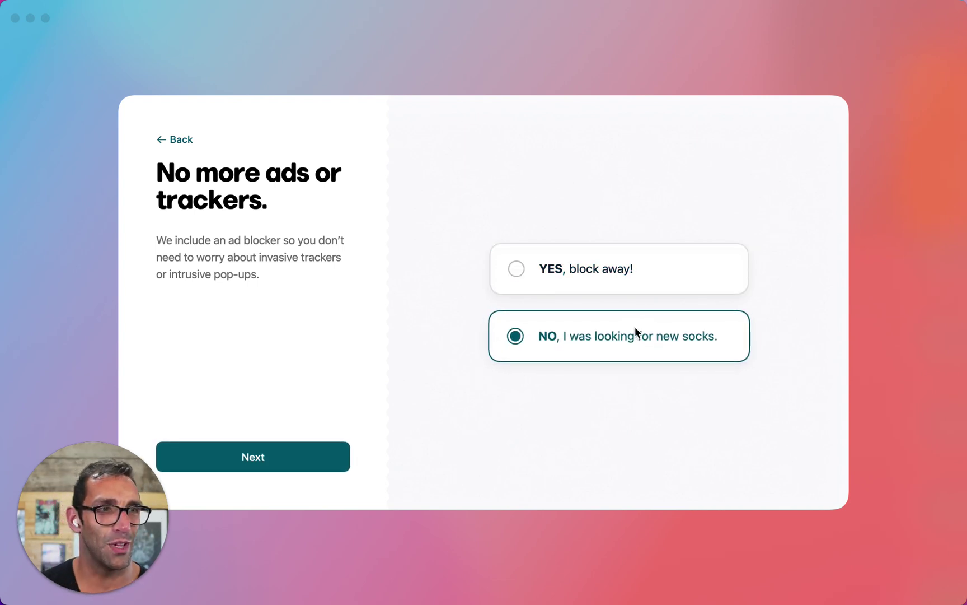
{"action": "left_click", "coordinate": [329, 459]}
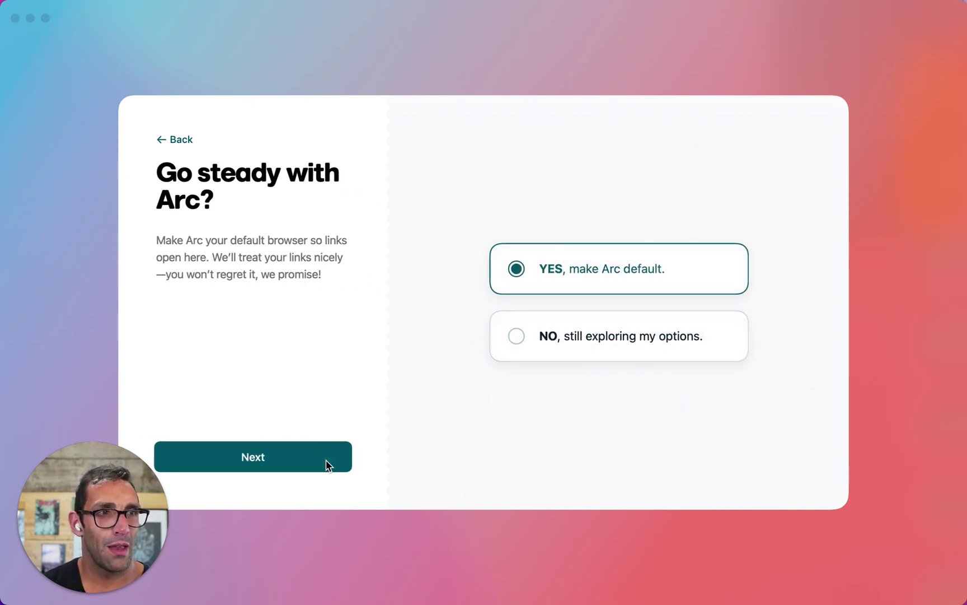
{"action": "left_click", "coordinate": [550, 336]}
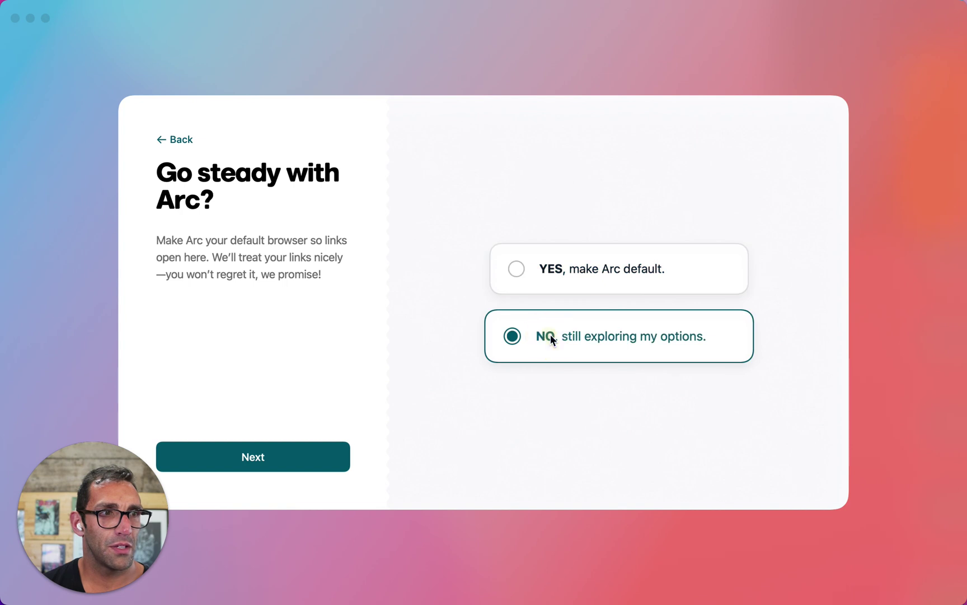
{"action": "left_click", "coordinate": [294, 454]}
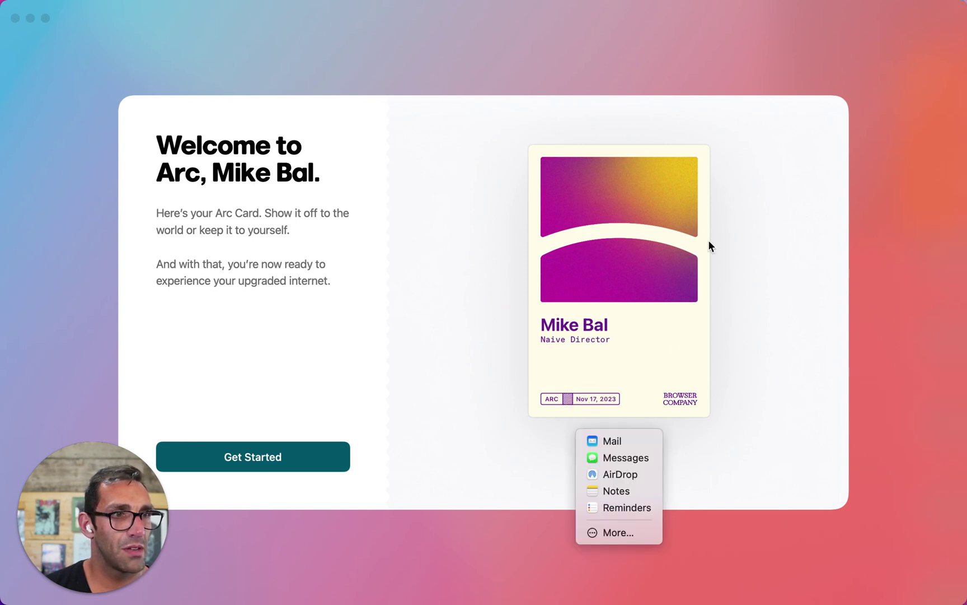
Open the Arc Card's sharing options, then dismiss them
{"action": "left_click", "coordinate": [695, 233]}
{"action": "left_click", "coordinate": [589, 447]}
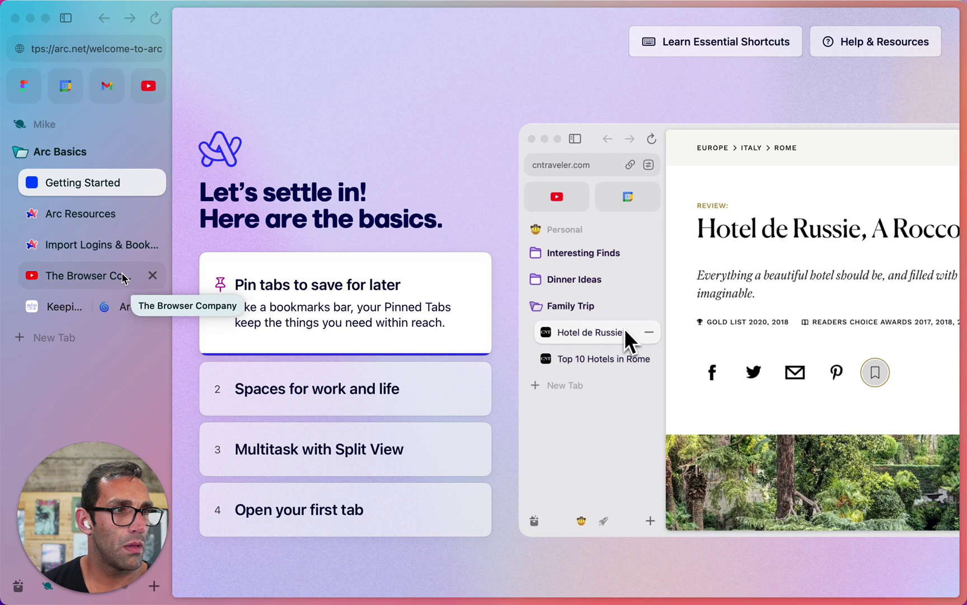
{"action": "left_click", "coordinate": [123, 276]}
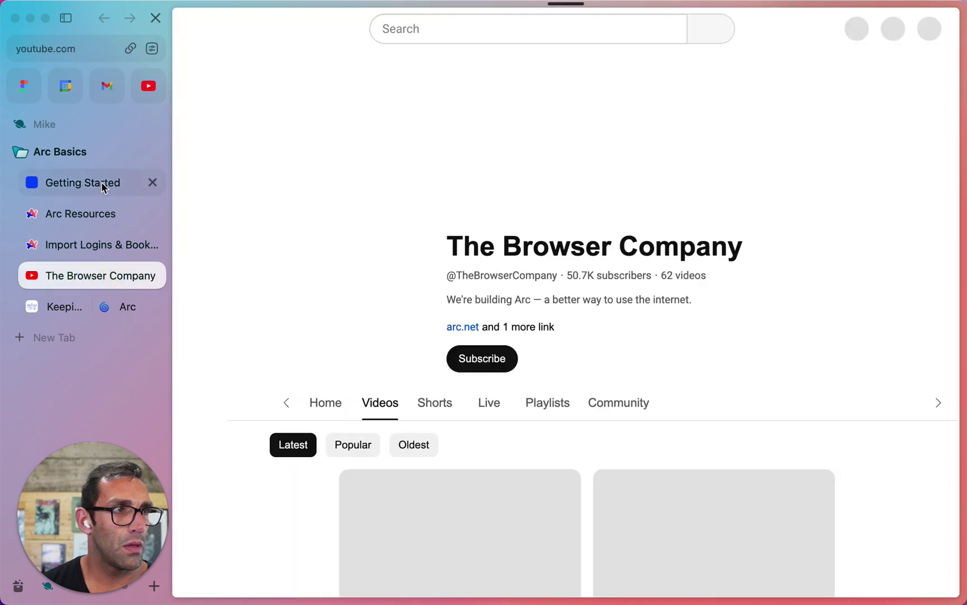
{"action": "left_click", "coordinate": [102, 184]}
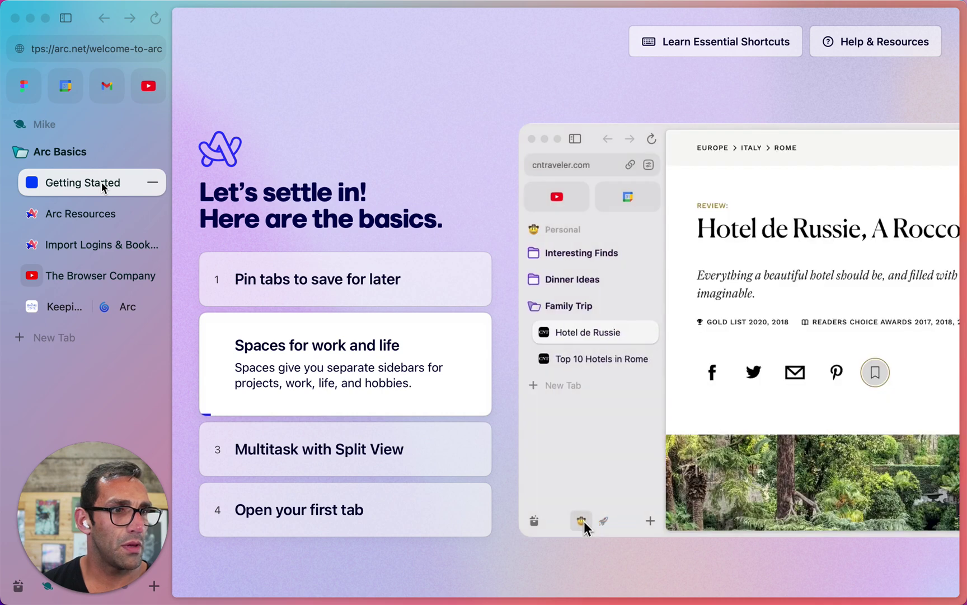
{"action": "left_click_drag", "start_coordinate": [119, 475], "coordinate": [936, 486]}
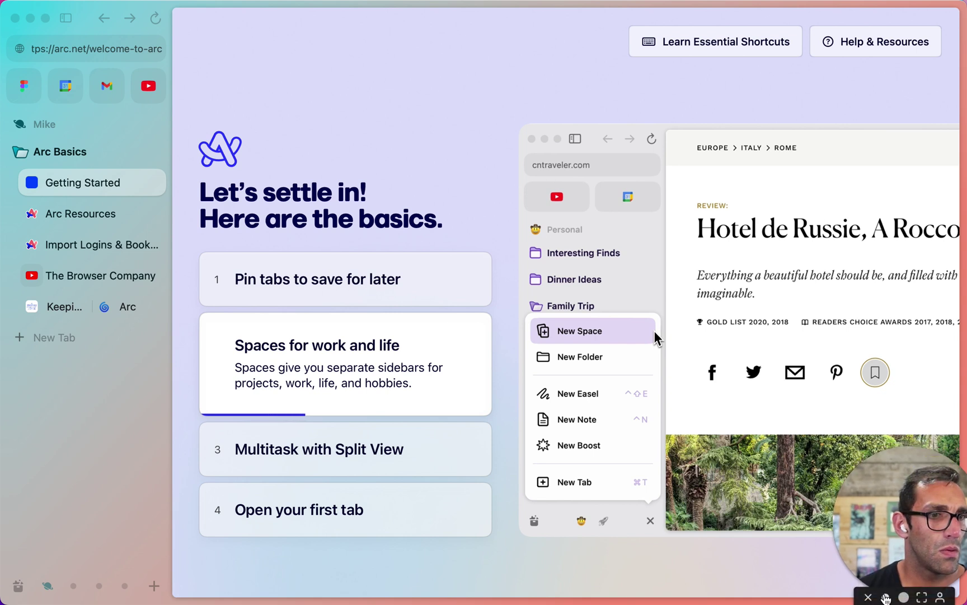
{"action": "left_click", "coordinate": [902, 598]}
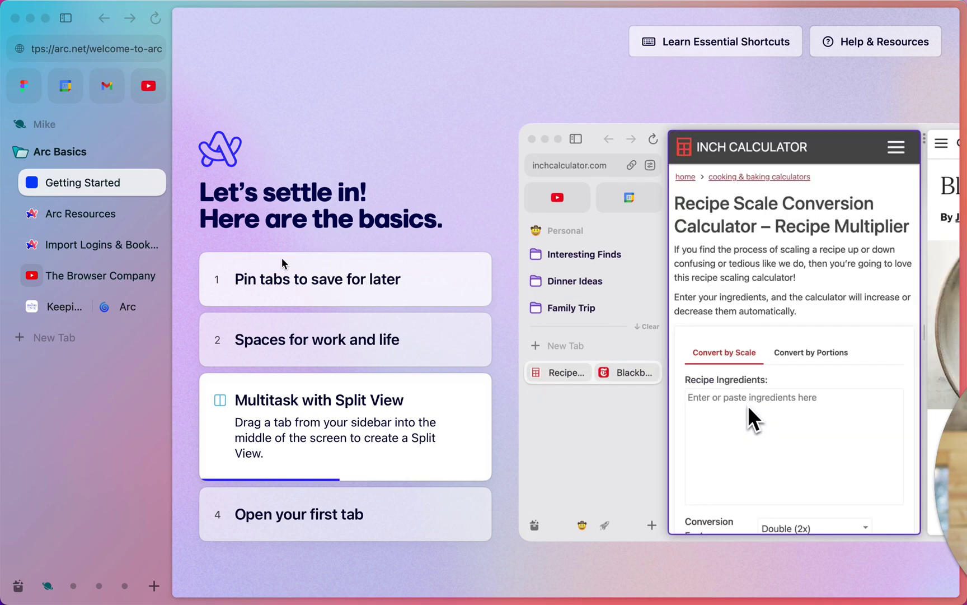
{"action": "left_click_drag", "start_coordinate": [98, 275], "coordinate": [266, 276]}
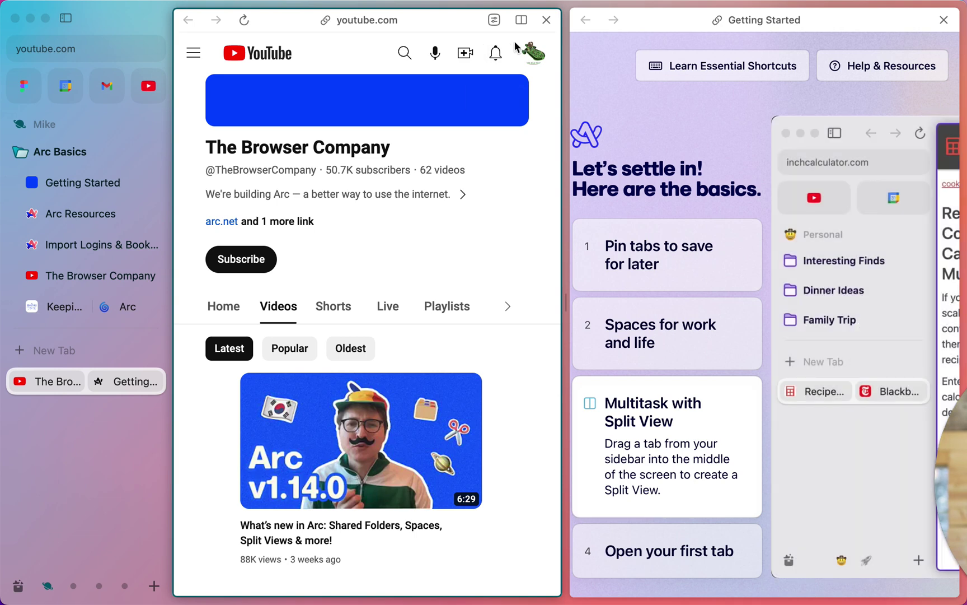
{"action": "left_click", "coordinate": [545, 23]}
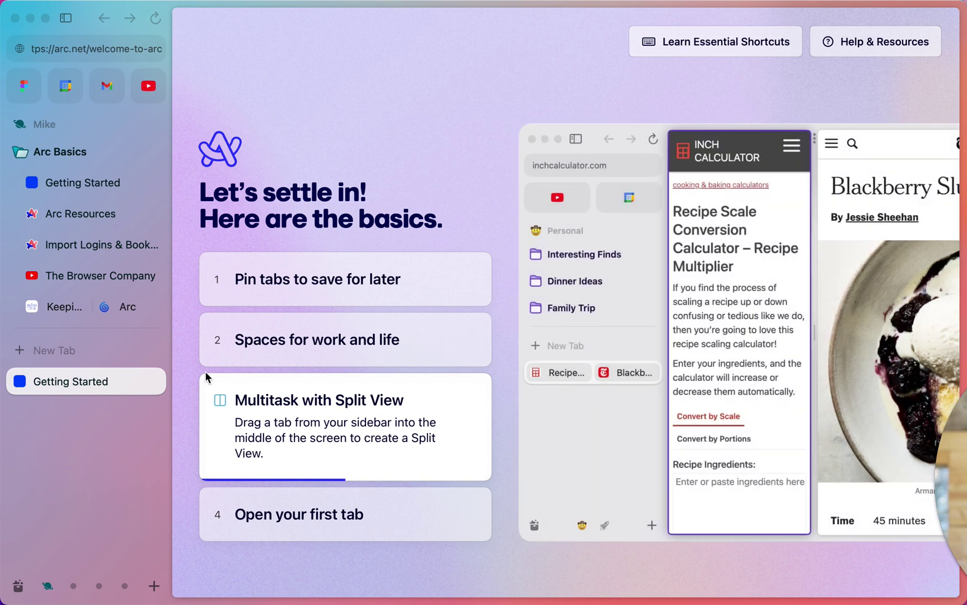
{"action": "left_click", "coordinate": [300, 301]}
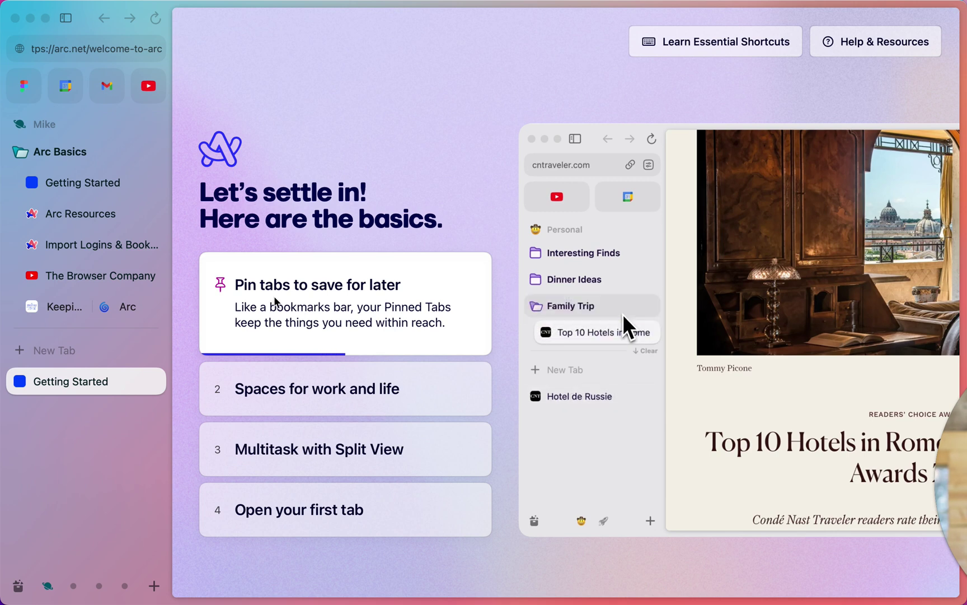
{"action": "left_click", "coordinate": [84, 151]}
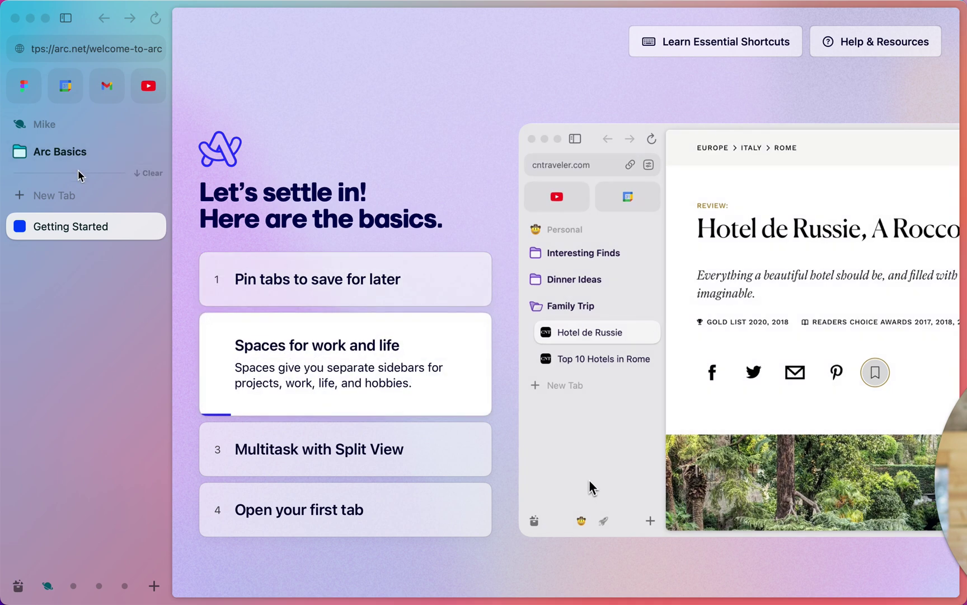
{"action": "left_click", "coordinate": [96, 201]}
{"action": "key", "text": "Escape"}
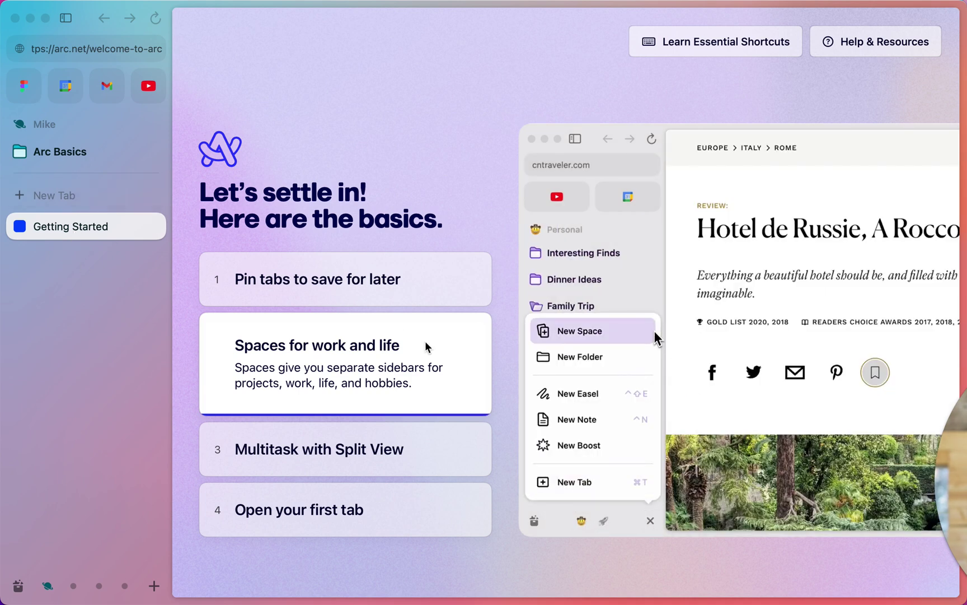
Create a new space, enter its name, and give it a green theme
{"action": "left_click", "coordinate": [153, 585]}
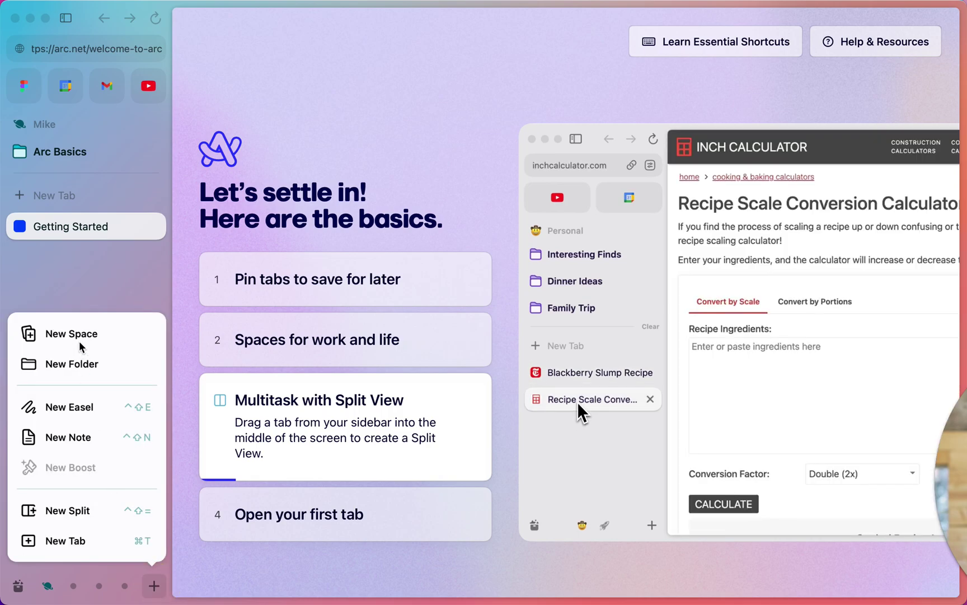
{"action": "left_click", "coordinate": [80, 342]}
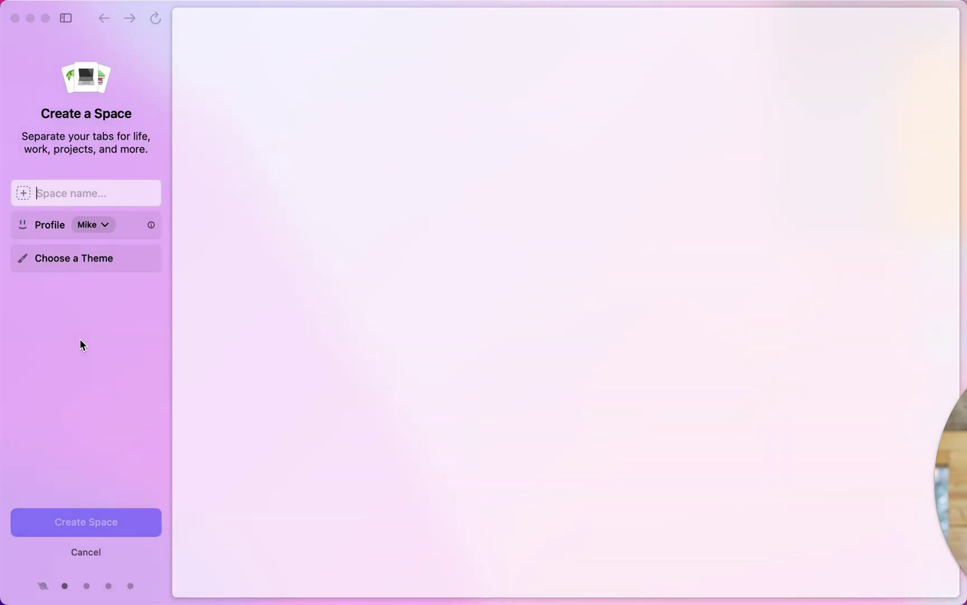
{"action": "type", "text": "M"}
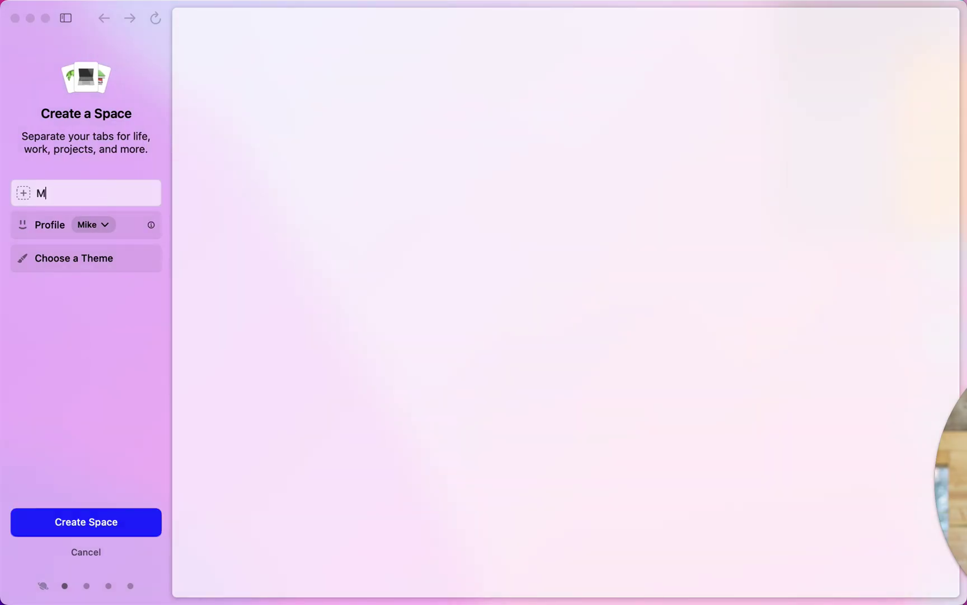
{"action": "type", "text": "ike's Work Space"}
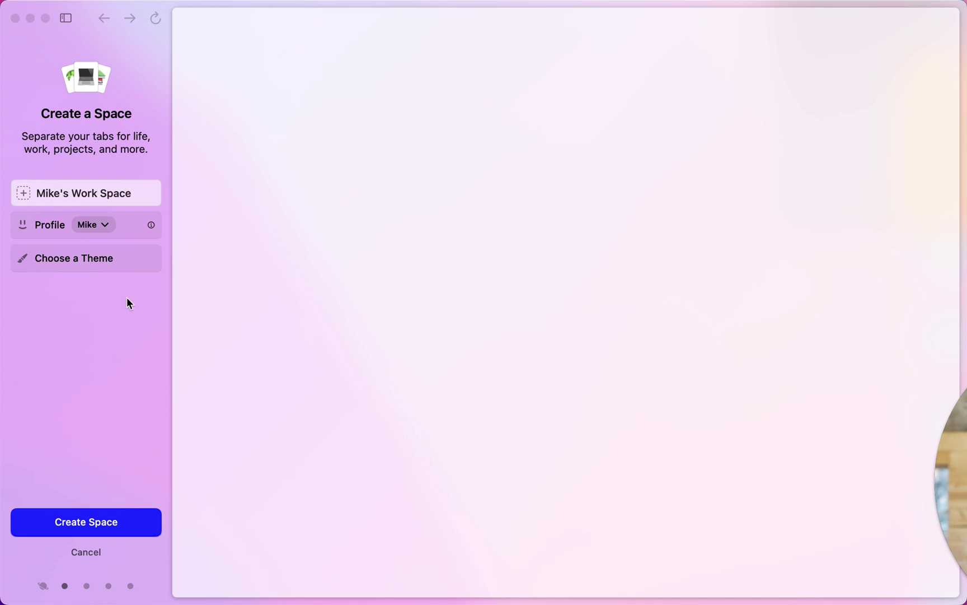
{"action": "left_click", "coordinate": [121, 259]}
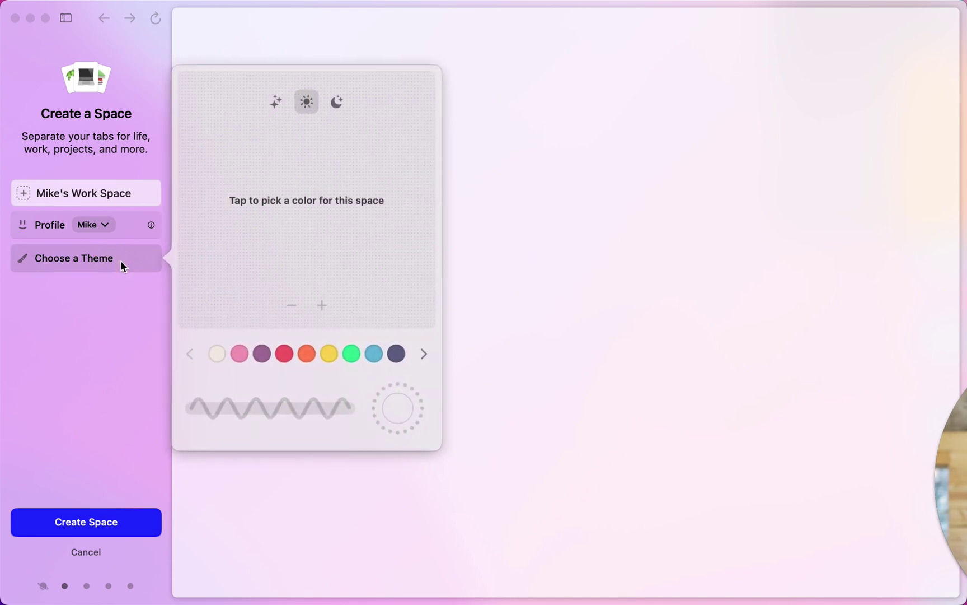
{"action": "left_click", "coordinate": [350, 353]}
{"action": "left_click", "coordinate": [128, 423]}
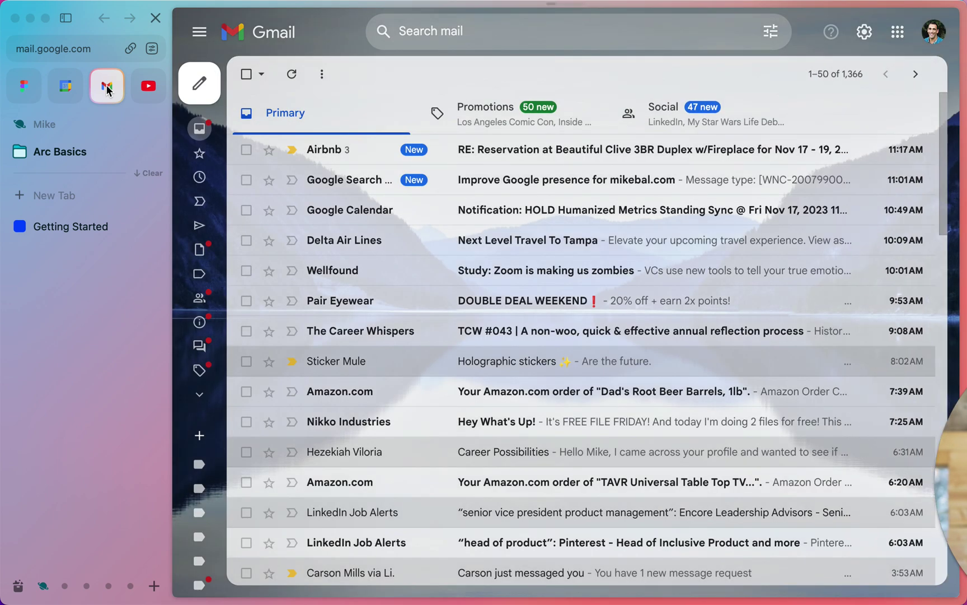
Start switching Gmail to a different Google account, then return to the original space
{"action": "left_click", "coordinate": [936, 34]}
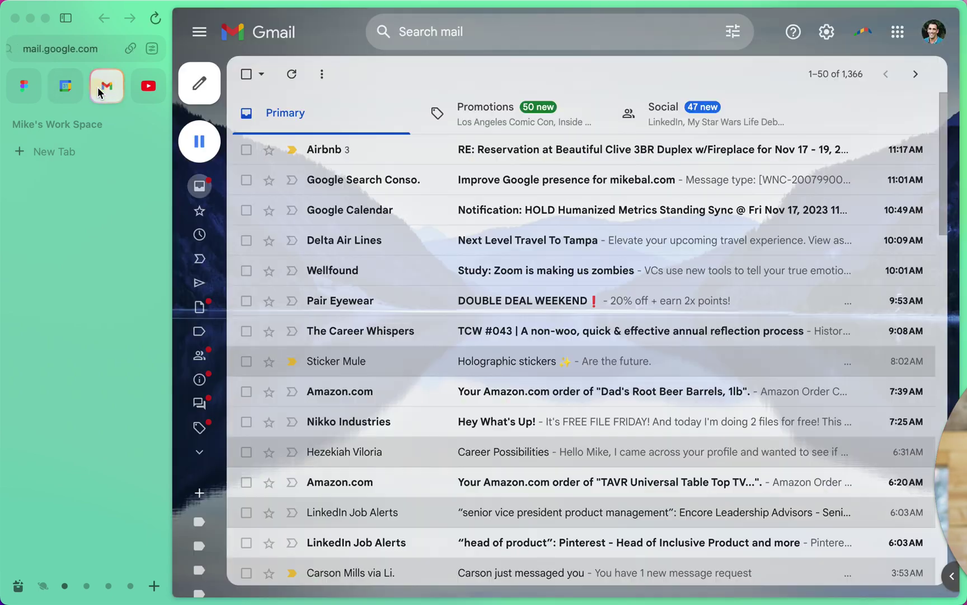
{"action": "left_click", "coordinate": [932, 36]}
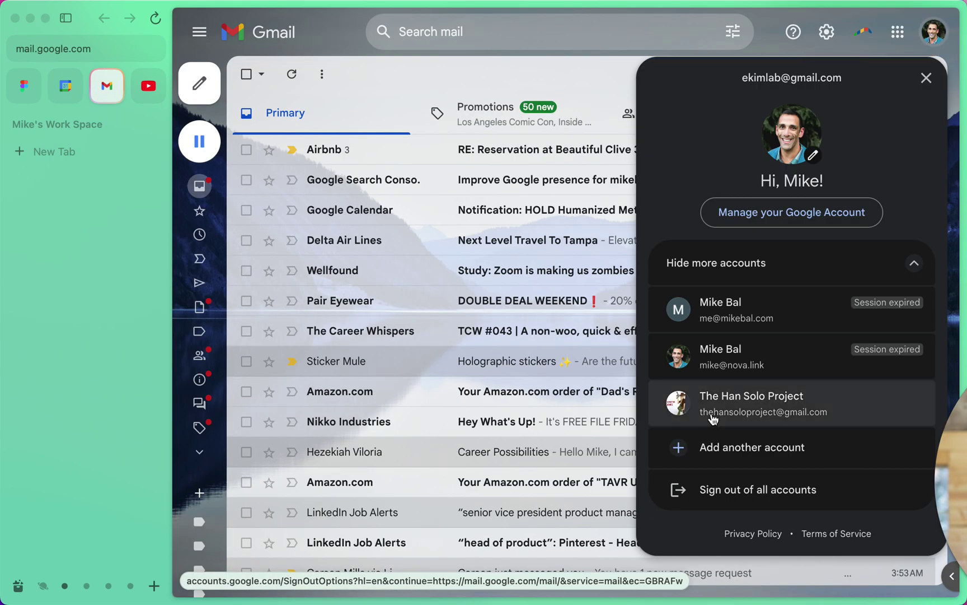
{"action": "left_click", "coordinate": [740, 316]}
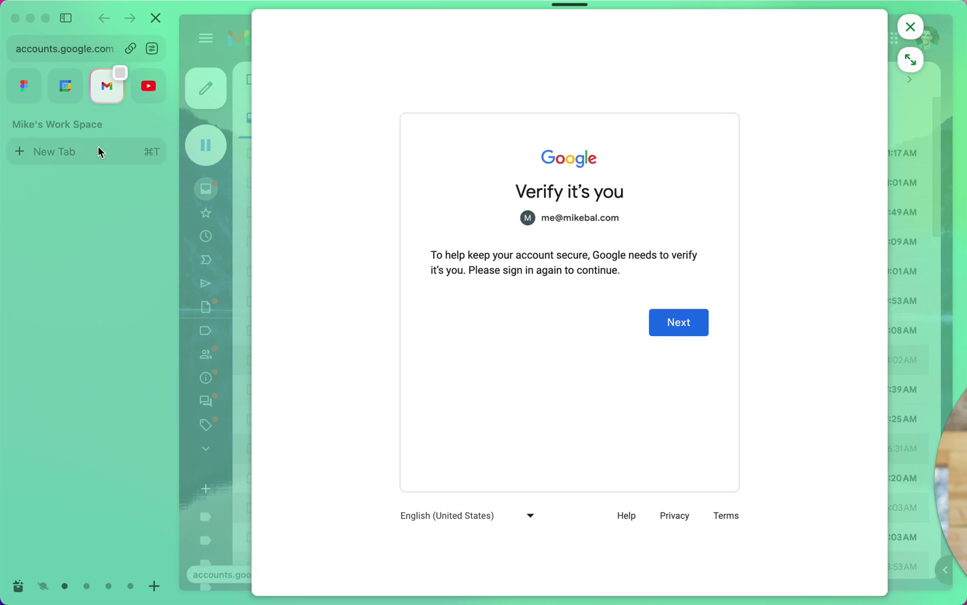
{"action": "left_click", "coordinate": [704, 325]}
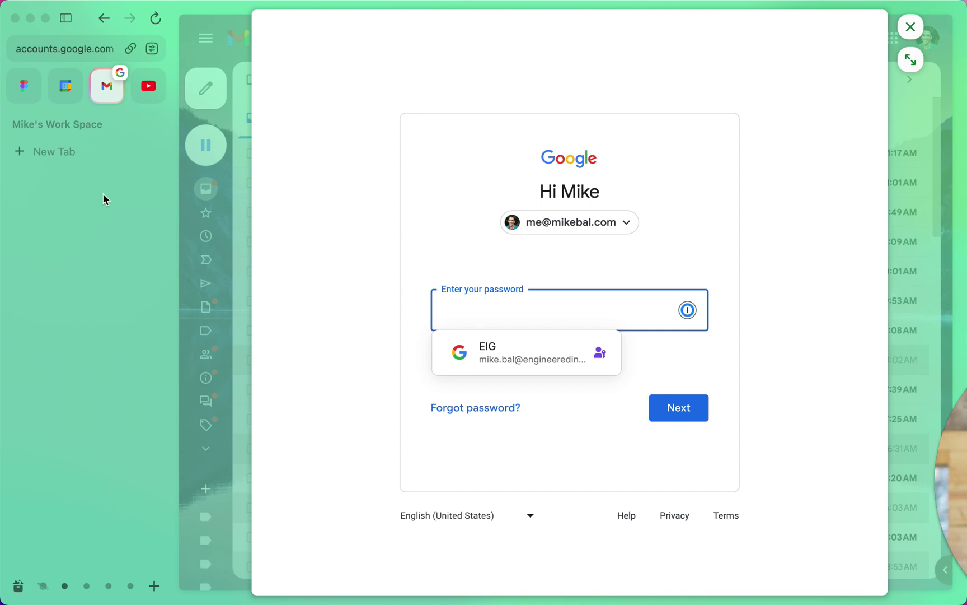
{"action": "left_click", "coordinate": [43, 586]}
From Getting Started, open a new tab and launch the Arc Resources help site
{"action": "left_click", "coordinate": [80, 226]}
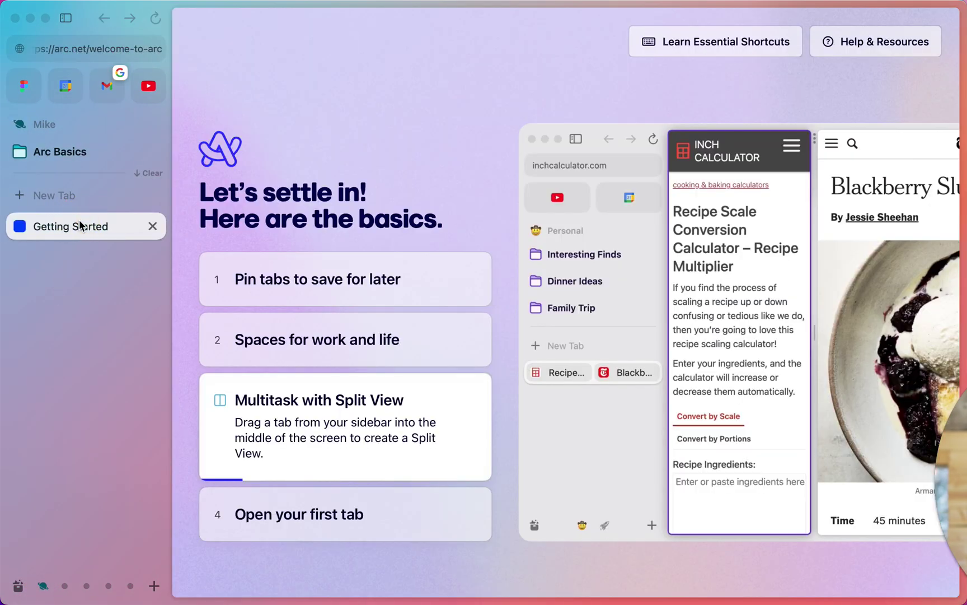
{"action": "left_click", "coordinate": [285, 530]}
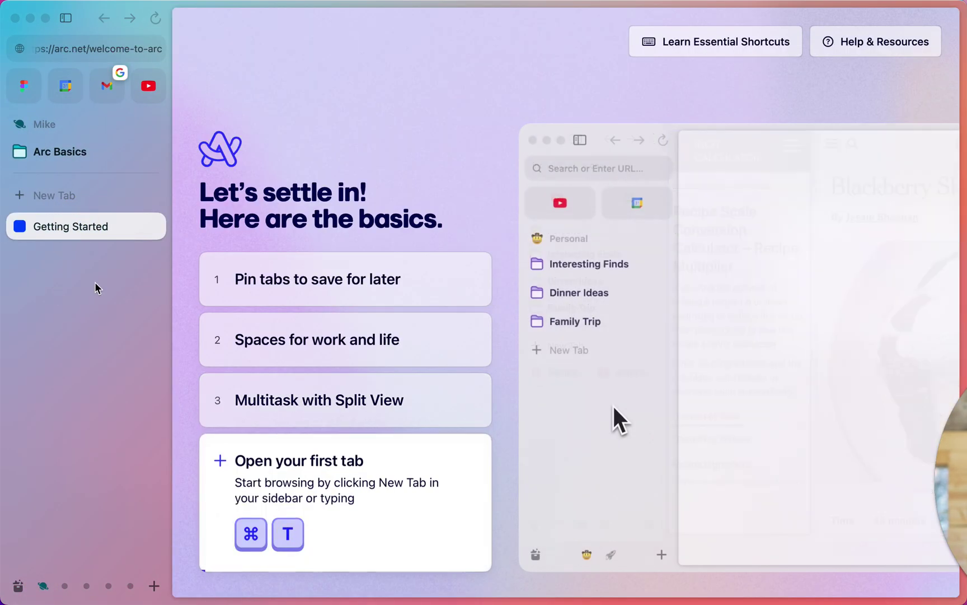
{"action": "left_click", "coordinate": [36, 190]}
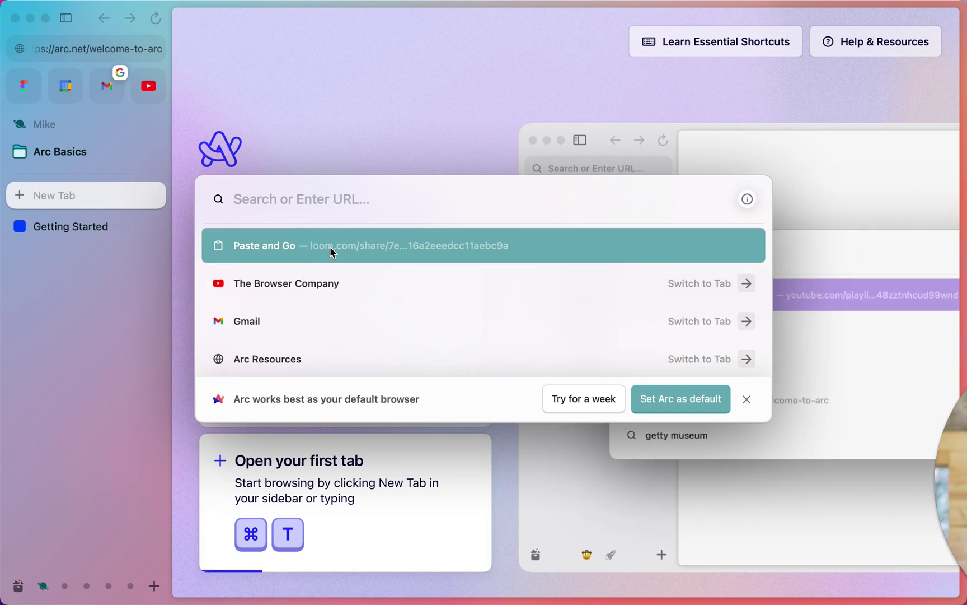
{"action": "left_click", "coordinate": [322, 349]}
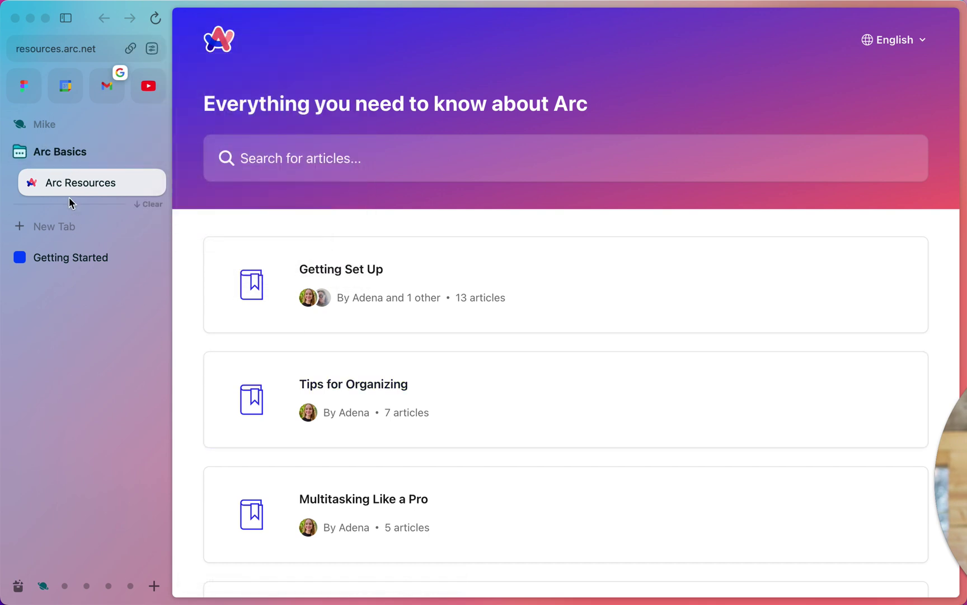
Expand and collapse the Arc Basics folder and reopen its tab search
{"action": "left_click", "coordinate": [78, 157]}
{"action": "left_click", "coordinate": [68, 149]}
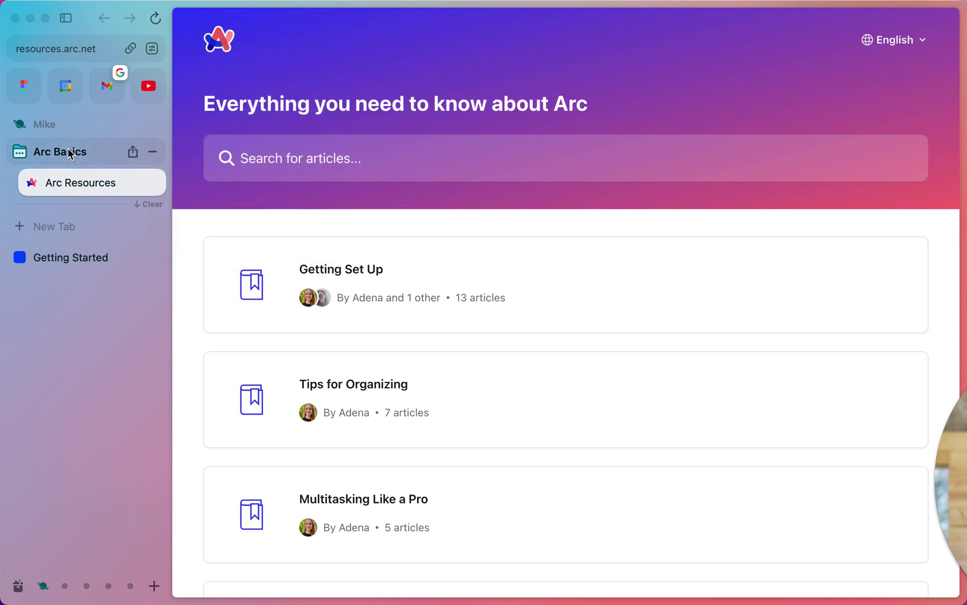
{"action": "left_click", "coordinate": [68, 149]}
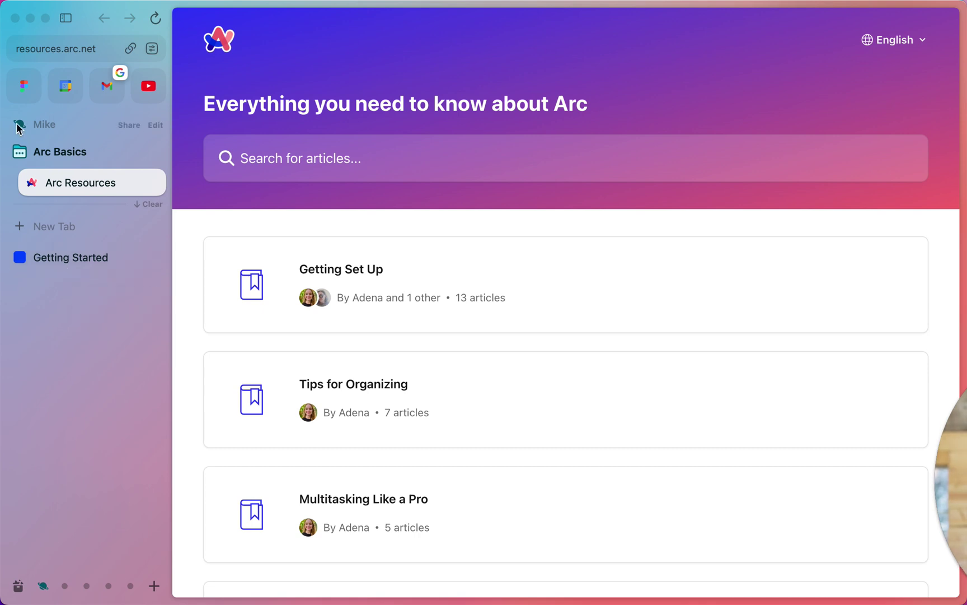
{"action": "left_click", "coordinate": [51, 157]}
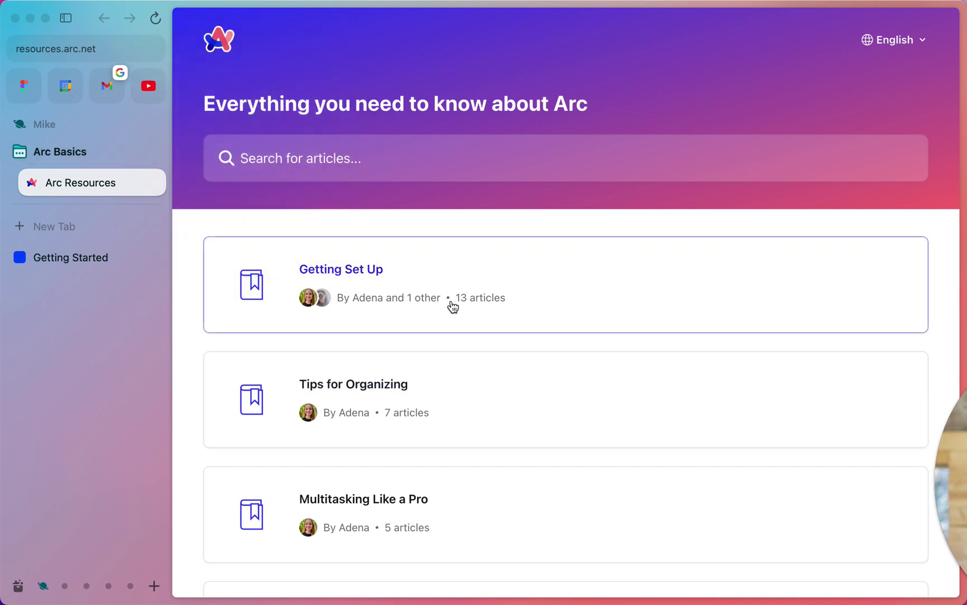
Open Tips for Organizing and read the Spaces: Distinct Browsing Areas article
{"action": "left_click", "coordinate": [486, 392]}
{"action": "scroll", "coordinate": [487, 392], "scroll_direction": "down", "scroll_amount": 4}
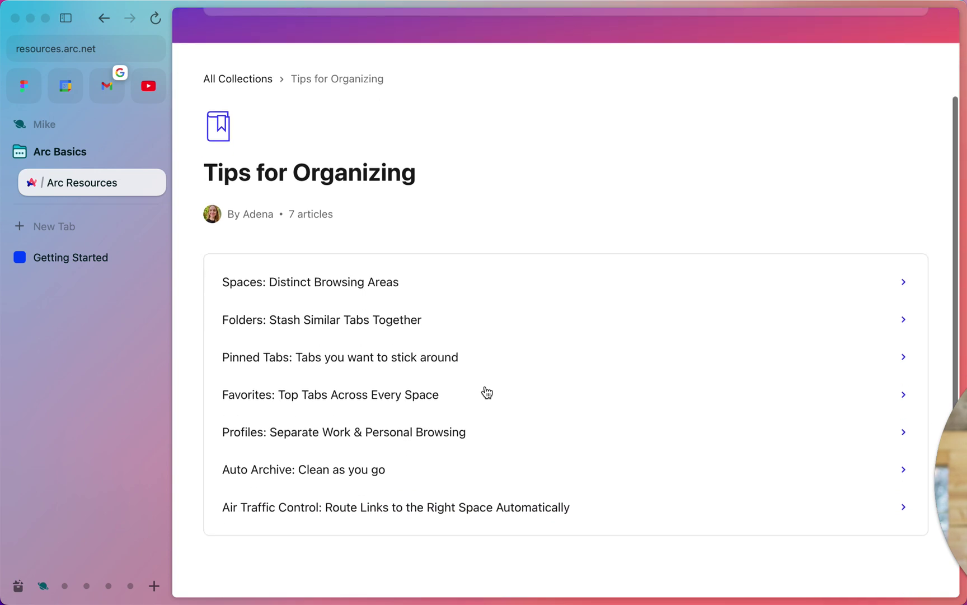
{"action": "scroll", "coordinate": [487, 392], "scroll_direction": "down", "scroll_amount": 2}
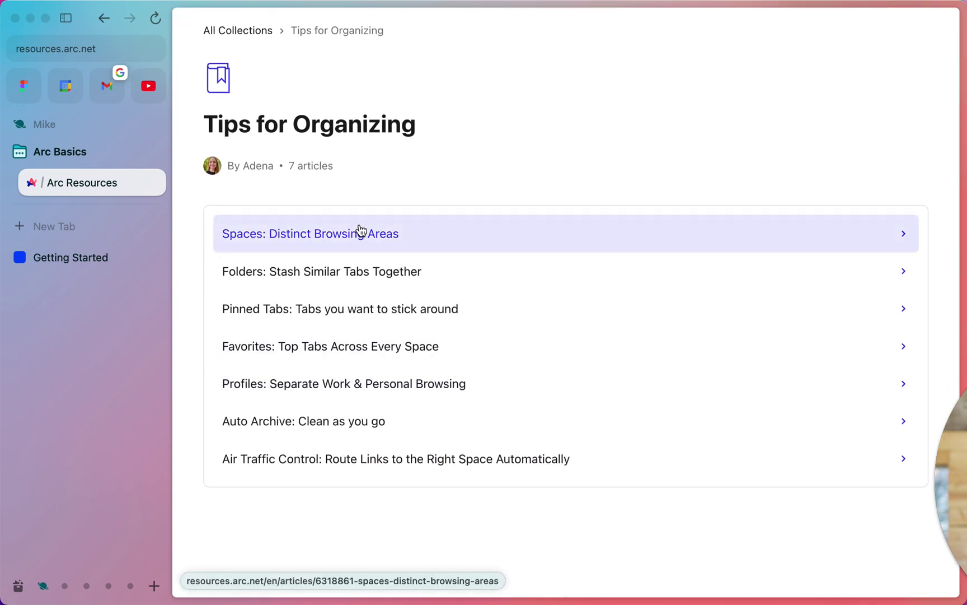
{"action": "left_click", "coordinate": [361, 231]}
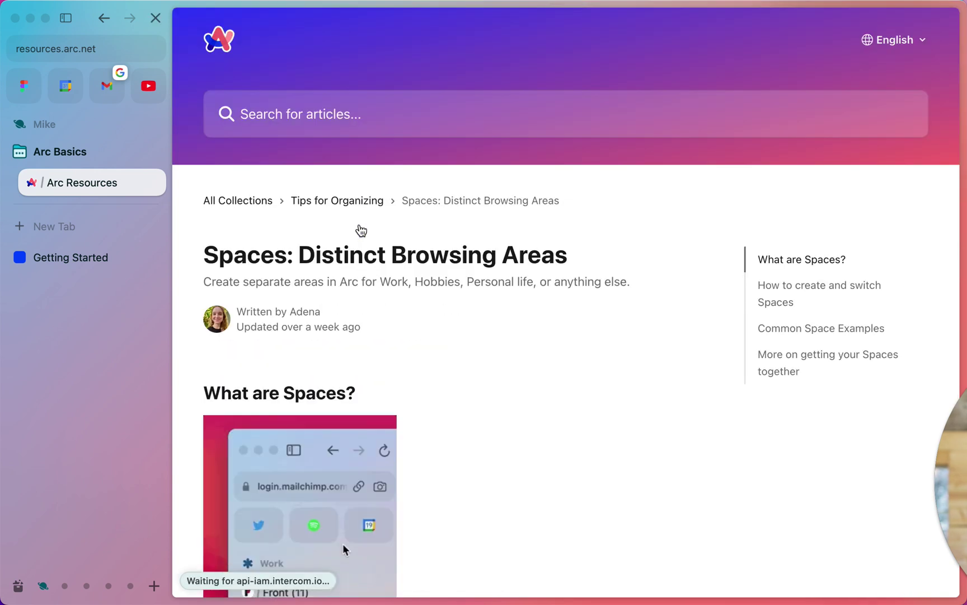
{"action": "scroll", "coordinate": [487, 389], "scroll_direction": "down", "scroll_amount": 5}
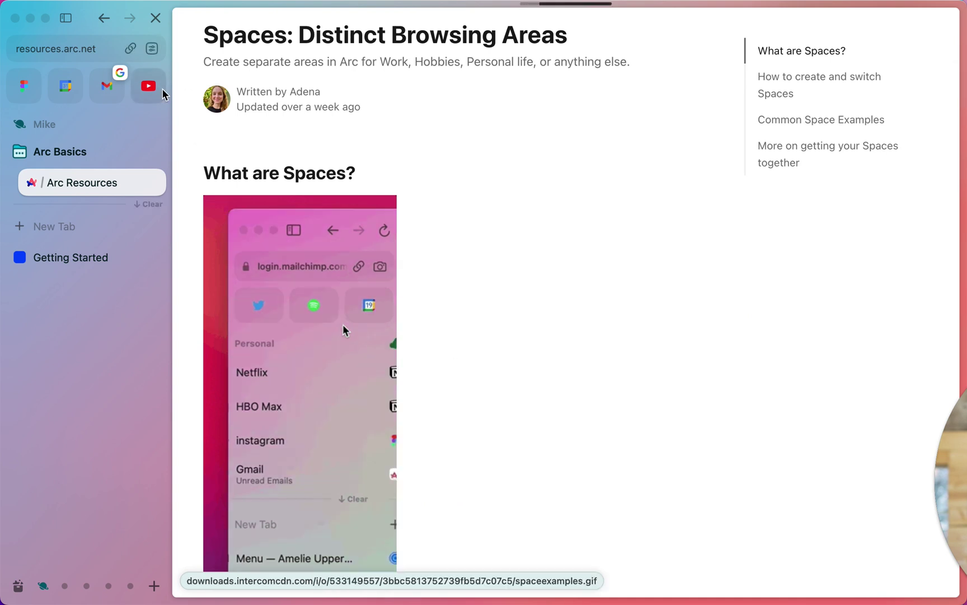
{"action": "scroll", "coordinate": [320, 157], "scroll_direction": "up", "scroll_amount": 5}
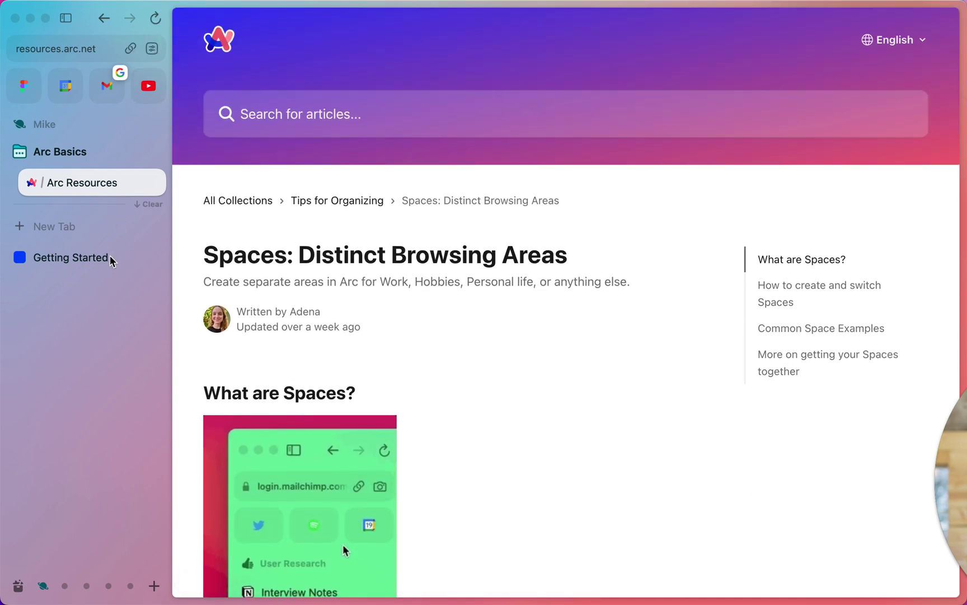
{"action": "left_click", "coordinate": [75, 160]}
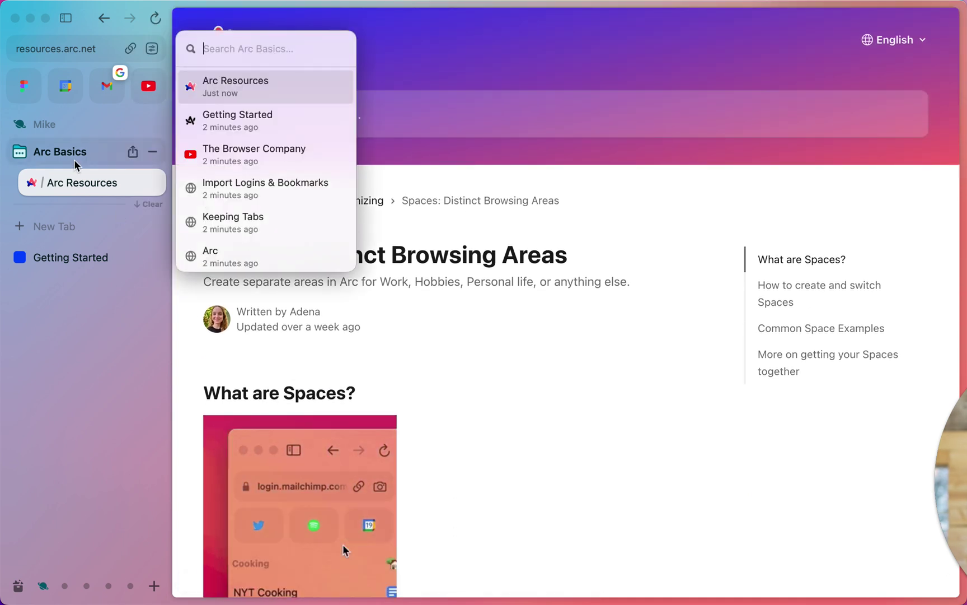
Expand Arc Basics and open its Substack and twitter.com split view tab
{"action": "left_click", "coordinate": [74, 161]}
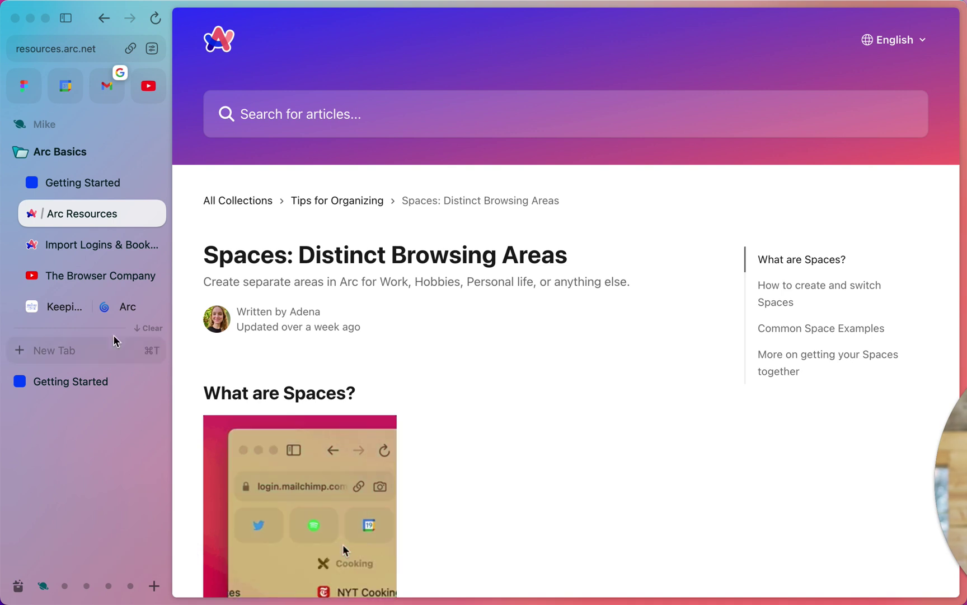
{"action": "left_click", "coordinate": [50, 307]}
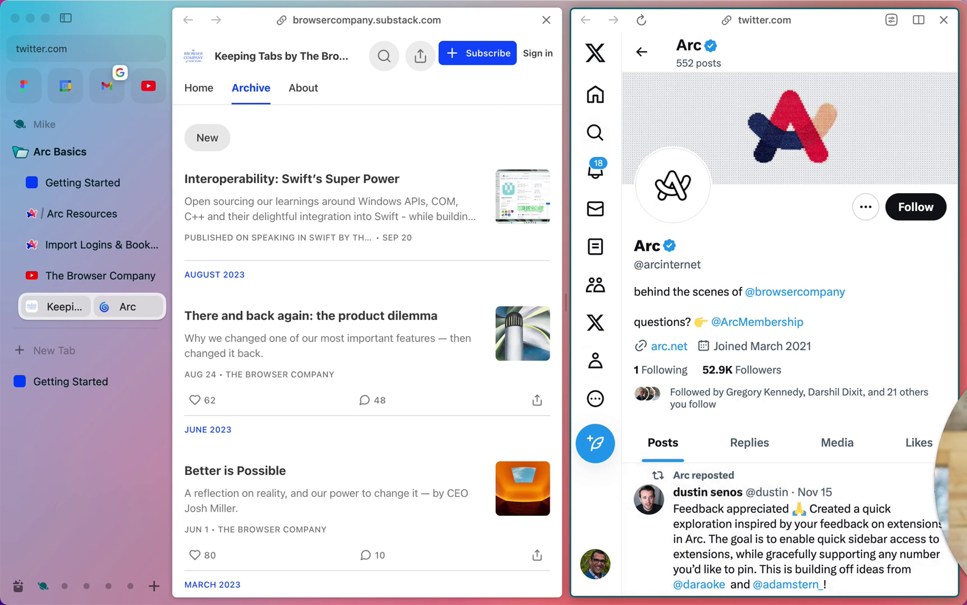
Subscribe to the Keeping Tabs newsletter in the left pane with the user's e-mail address
{"action": "left_click", "coordinate": [396, 21]}
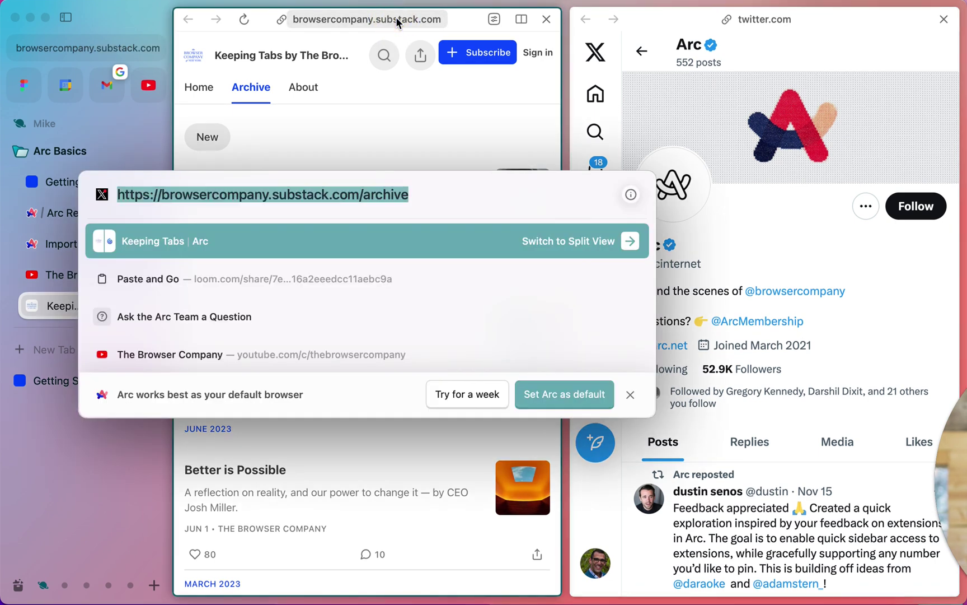
{"action": "left_click", "coordinate": [447, 101]}
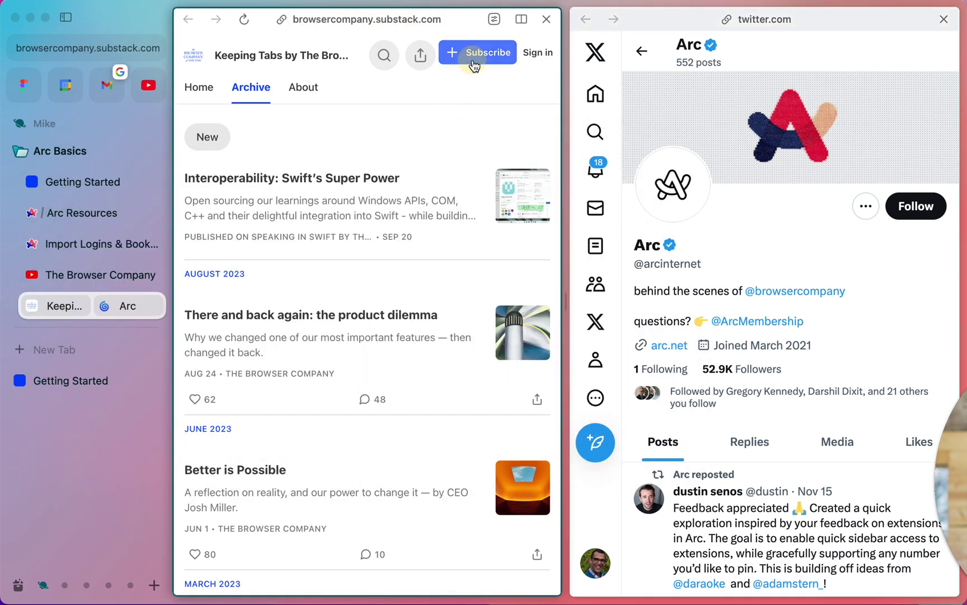
{"action": "left_click", "coordinate": [475, 60]}
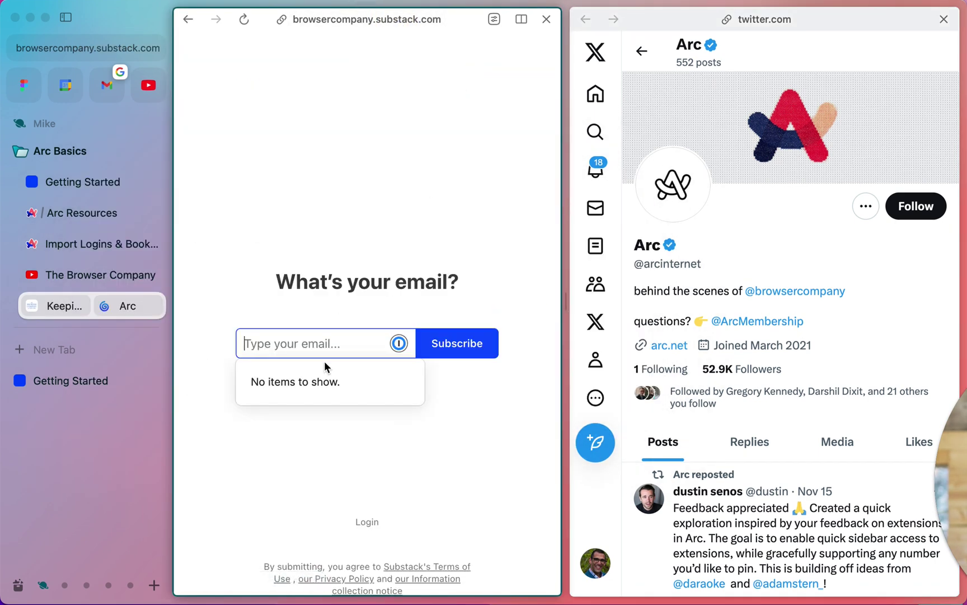
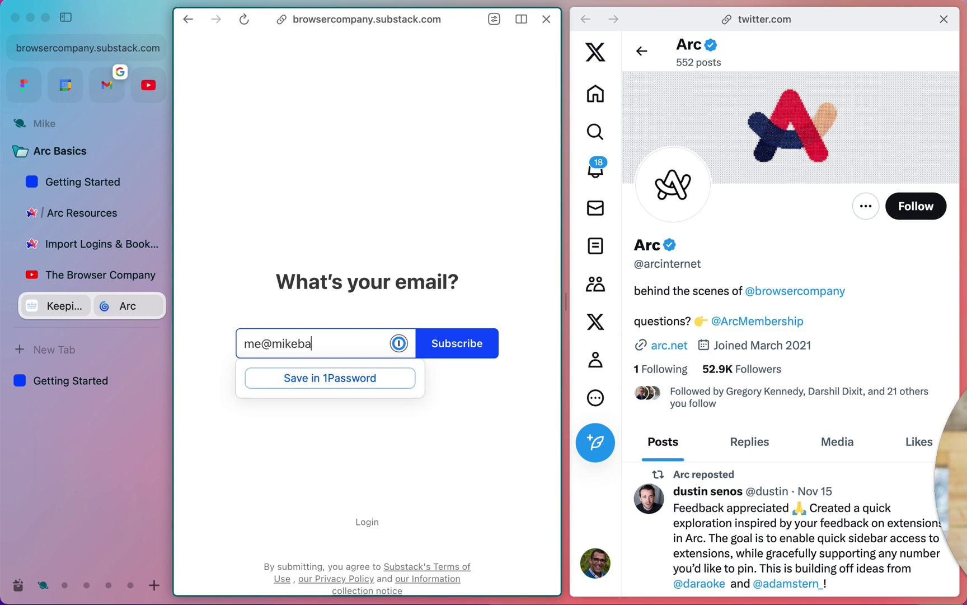
{"action": "key", "text": "Return"}
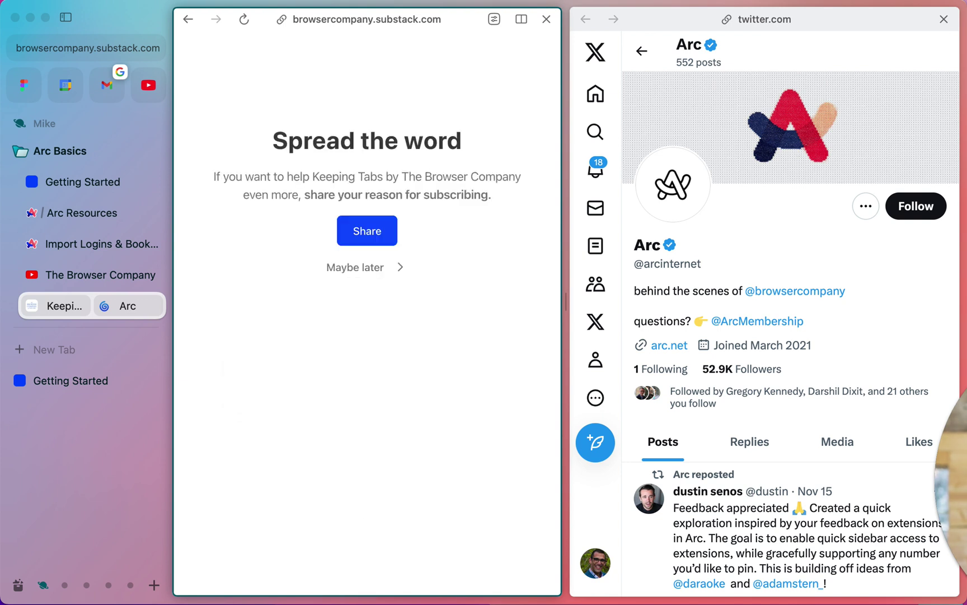
{"action": "left_click", "coordinate": [358, 267]}
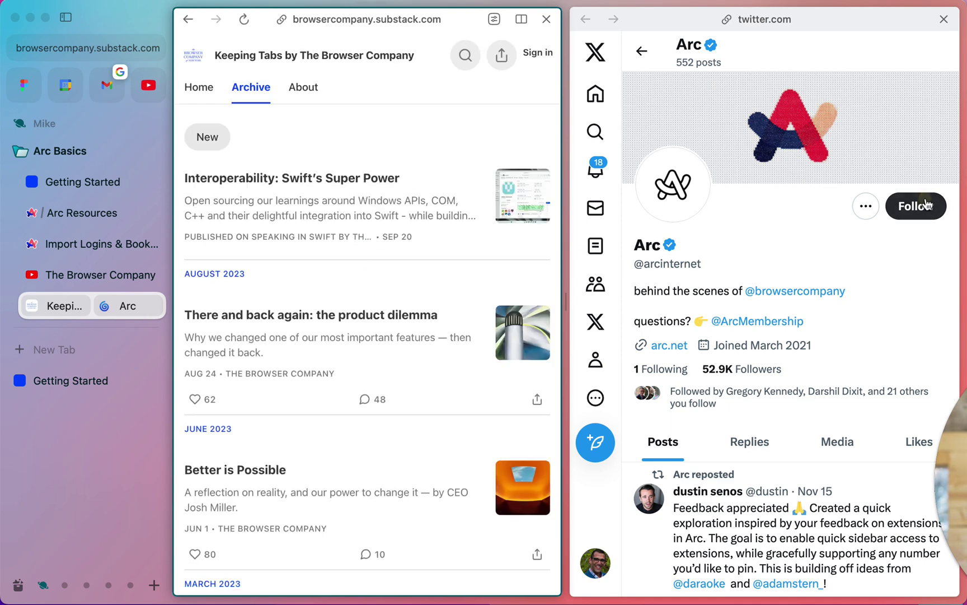
{"action": "left_click", "coordinate": [913, 205]}
{"action": "scroll", "coordinate": [839, 314], "scroll_direction": "down", "scroll_amount": 4}
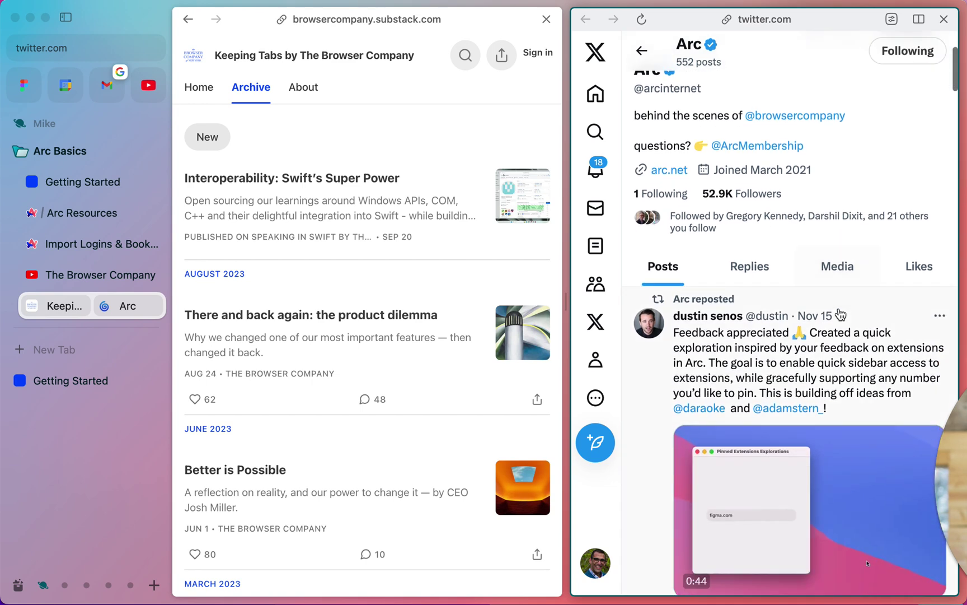
{"action": "scroll", "coordinate": [839, 314], "scroll_direction": "up", "scroll_amount": 4}
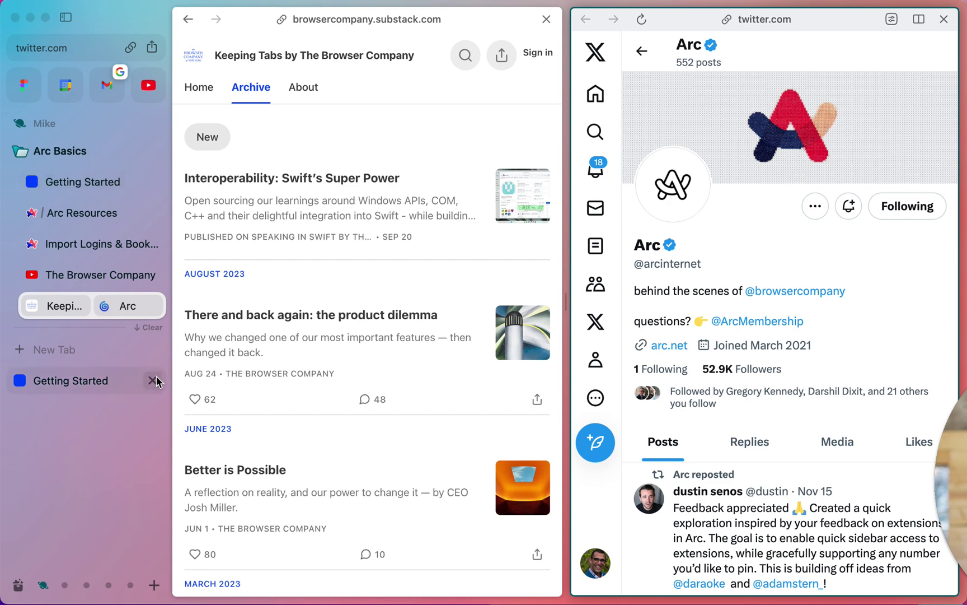
Archive the leftover Getting Started welcome tab
{"action": "left_click", "coordinate": [112, 380]}
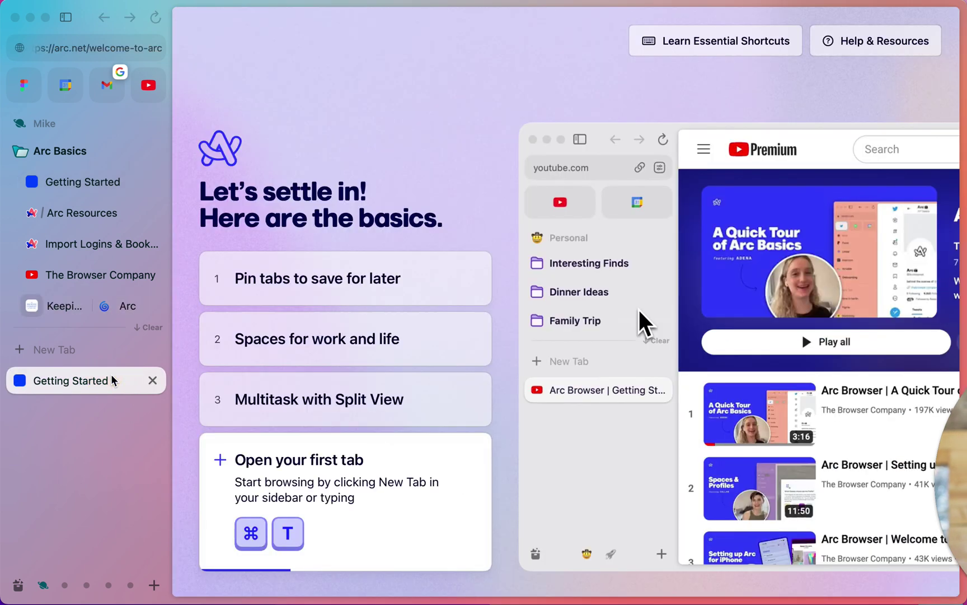
{"action": "left_click", "coordinate": [129, 353]}
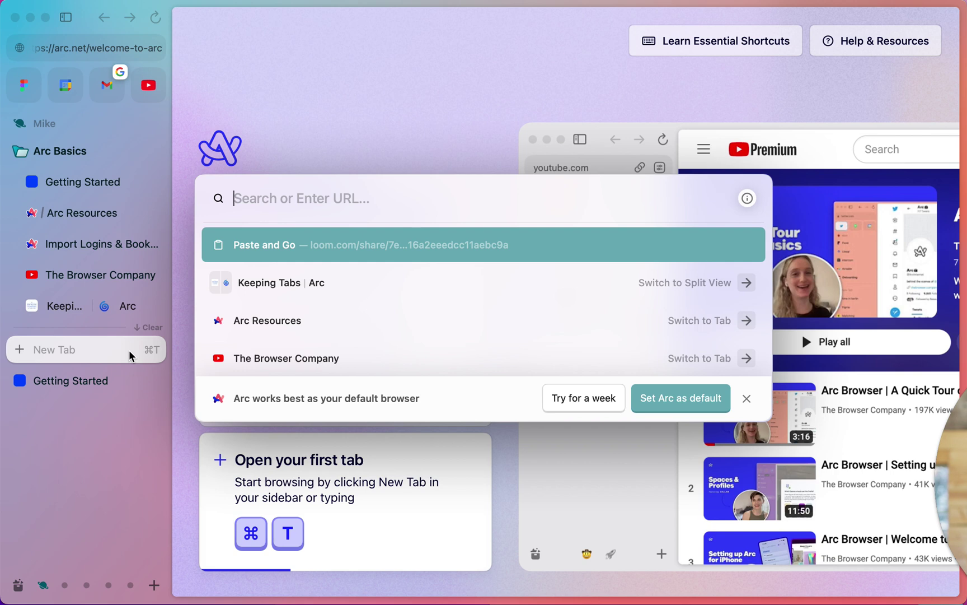
{"action": "left_click", "coordinate": [126, 381]}
{"action": "left_click", "coordinate": [153, 381]}
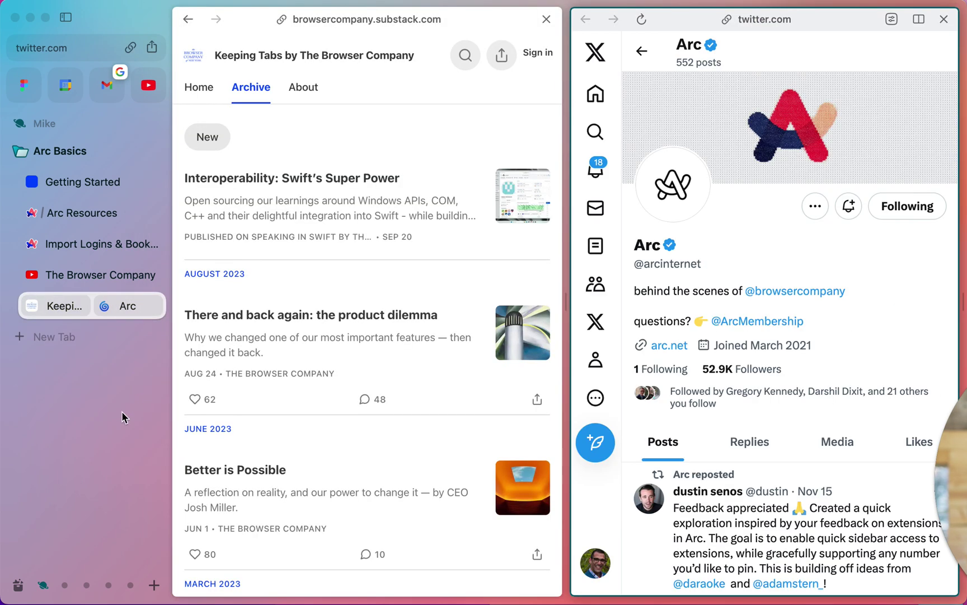
Browse the Arc Resources help tab back to its list of collections, including Tips for Organizing
{"action": "left_click", "coordinate": [93, 216]}
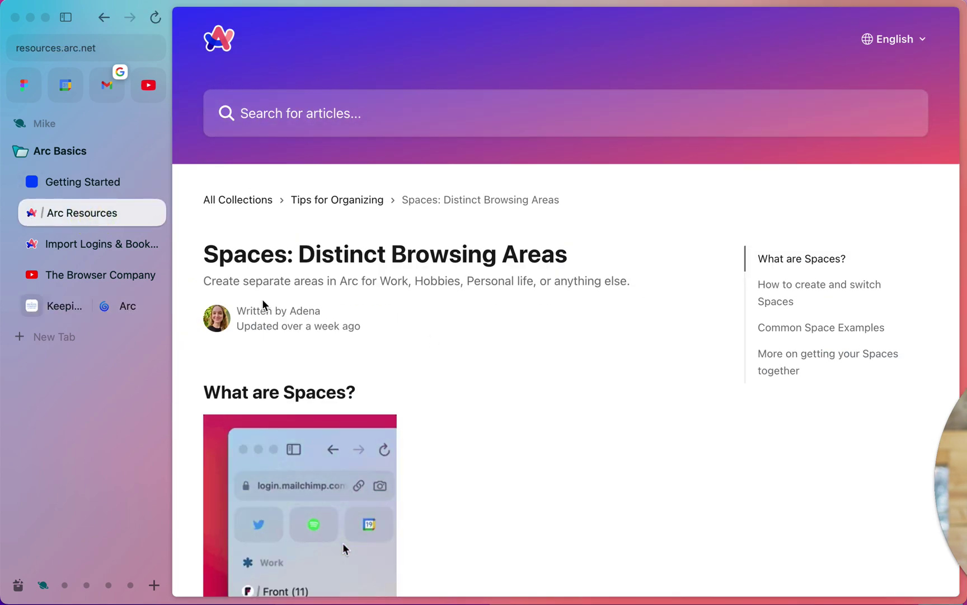
{"action": "scroll", "coordinate": [334, 348], "scroll_direction": "down", "scroll_amount": 8}
{"action": "scroll", "coordinate": [334, 350], "scroll_direction": "down", "scroll_amount": 9}
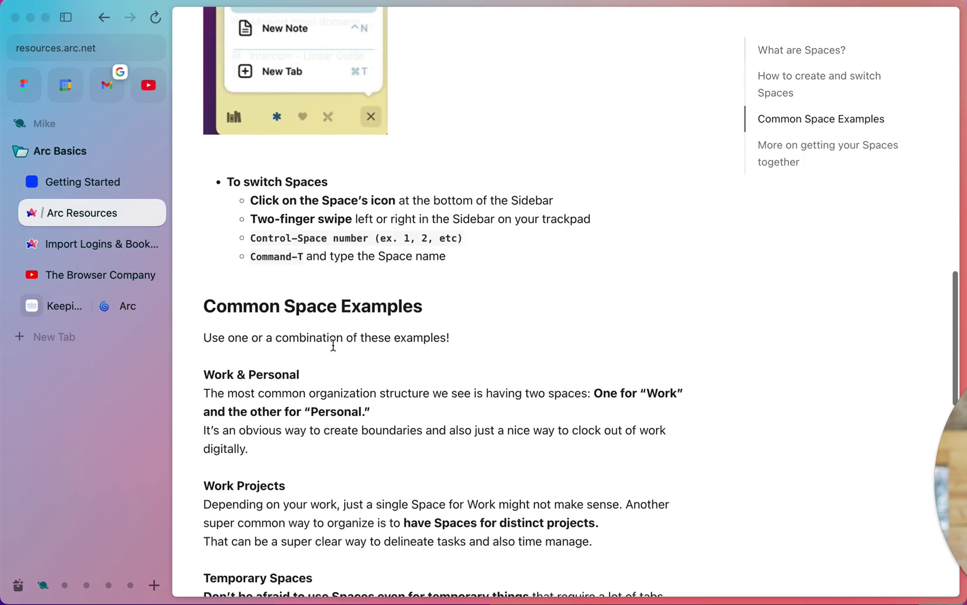
{"action": "scroll", "coordinate": [335, 350], "scroll_direction": "up", "scroll_amount": 17}
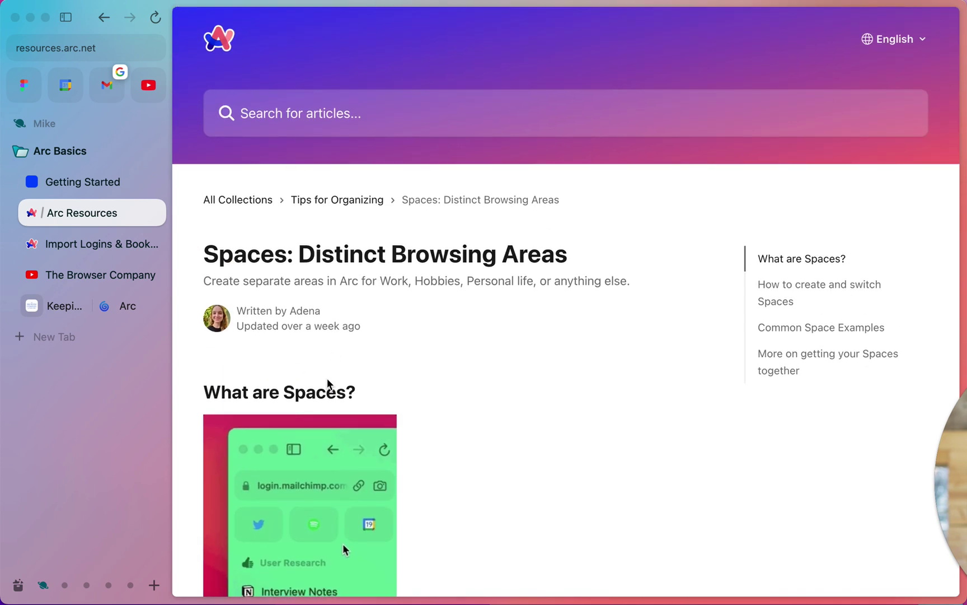
{"action": "scroll", "coordinate": [515, 160], "scroll_direction": "left", "scroll_amount": 5}
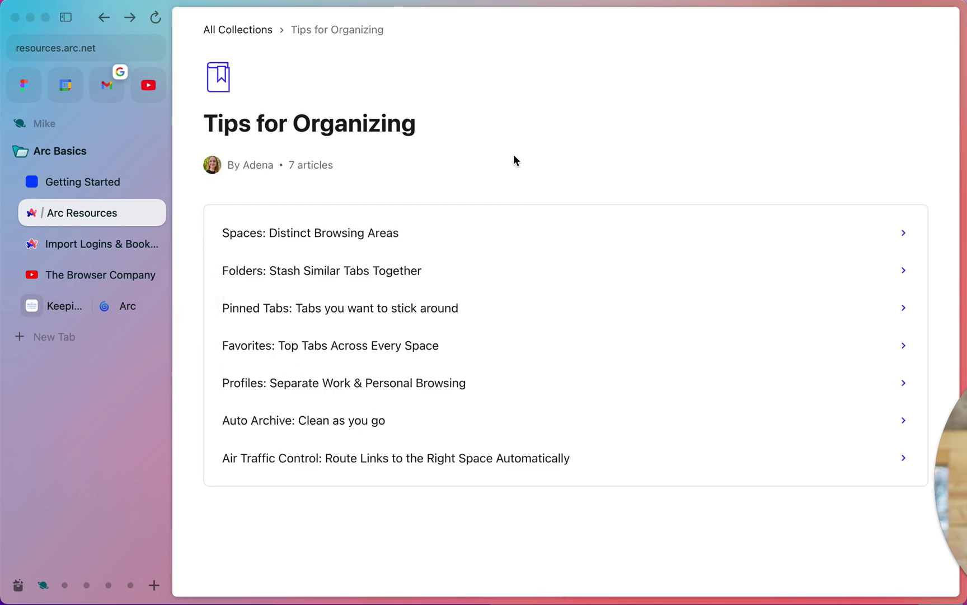
{"action": "left_click", "coordinate": [460, 362]}
{"action": "scroll", "coordinate": [460, 362], "scroll_direction": "down", "scroll_amount": 2}
{"action": "scroll", "coordinate": [463, 363], "scroll_direction": "up", "scroll_amount": 5}
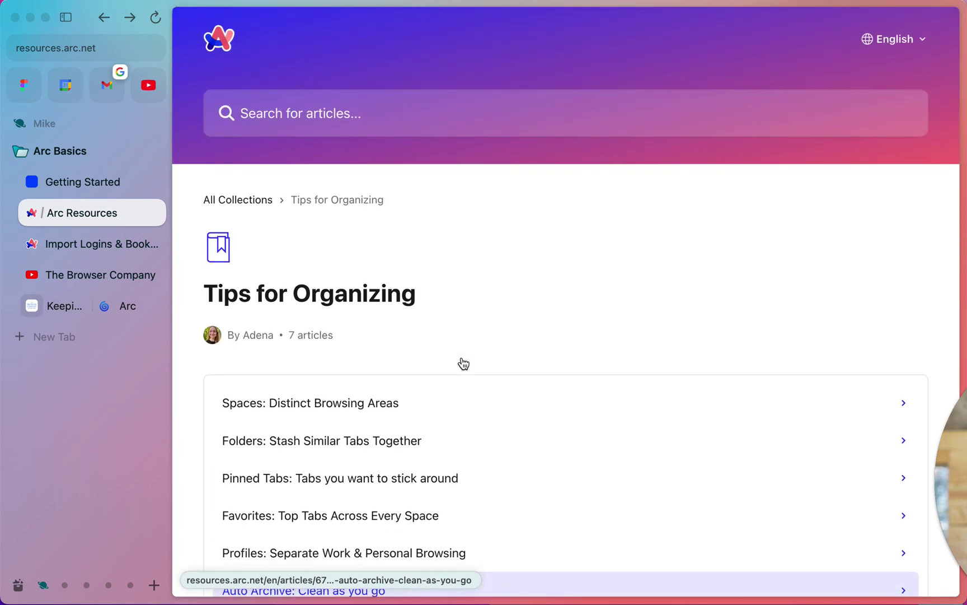
{"action": "left_click", "coordinate": [242, 206]}
Open Shortcuts & Commands and read through the Customize Keyboard Shortcuts in Arc article
{"action": "scroll", "coordinate": [728, 317], "scroll_direction": "down", "scroll_amount": 8}
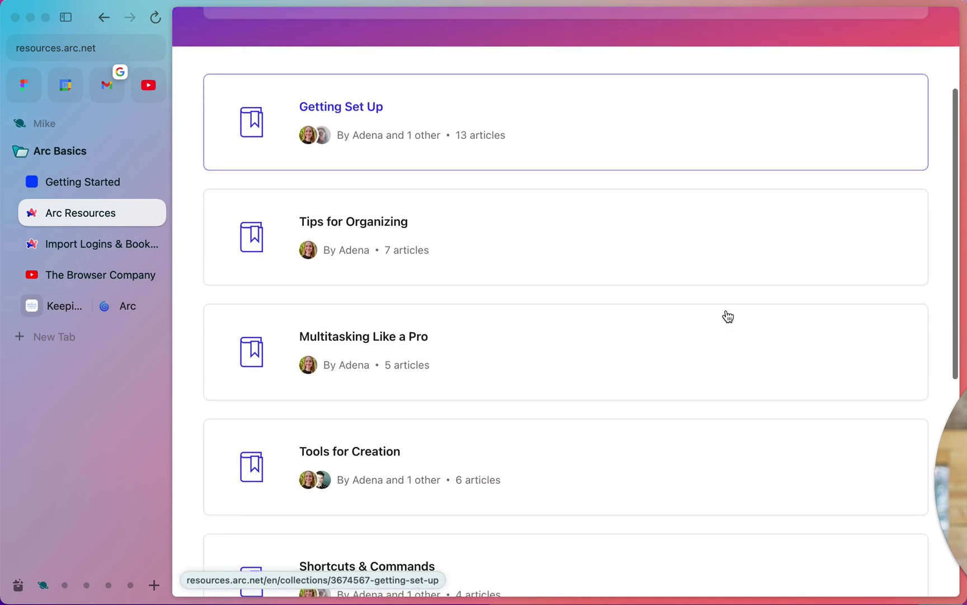
{"action": "left_click", "coordinate": [727, 317]}
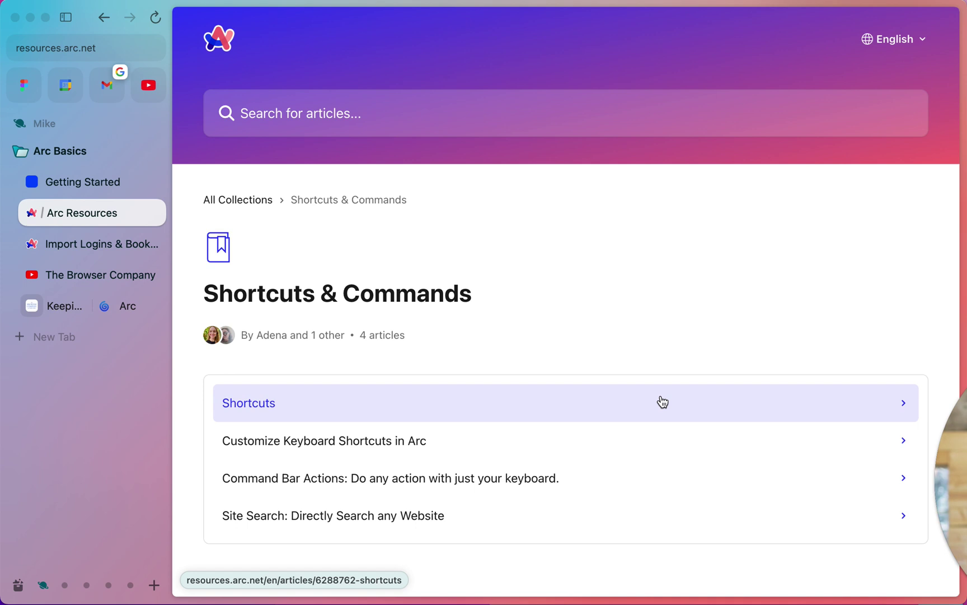
{"action": "scroll", "coordinate": [663, 401], "scroll_direction": "down", "scroll_amount": 1}
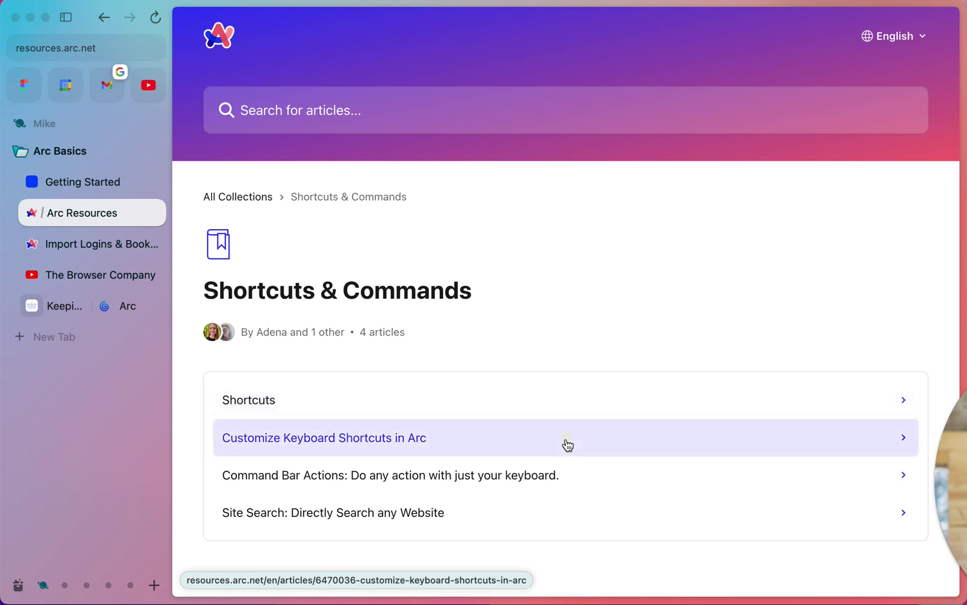
{"action": "left_click", "coordinate": [567, 444]}
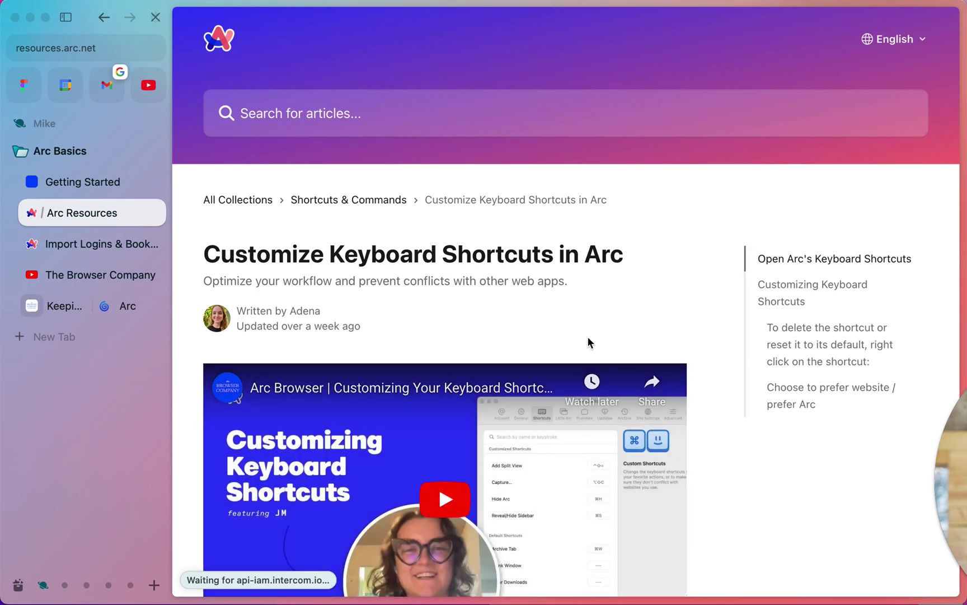
{"action": "scroll", "coordinate": [587, 341], "scroll_direction": "down", "scroll_amount": 10}
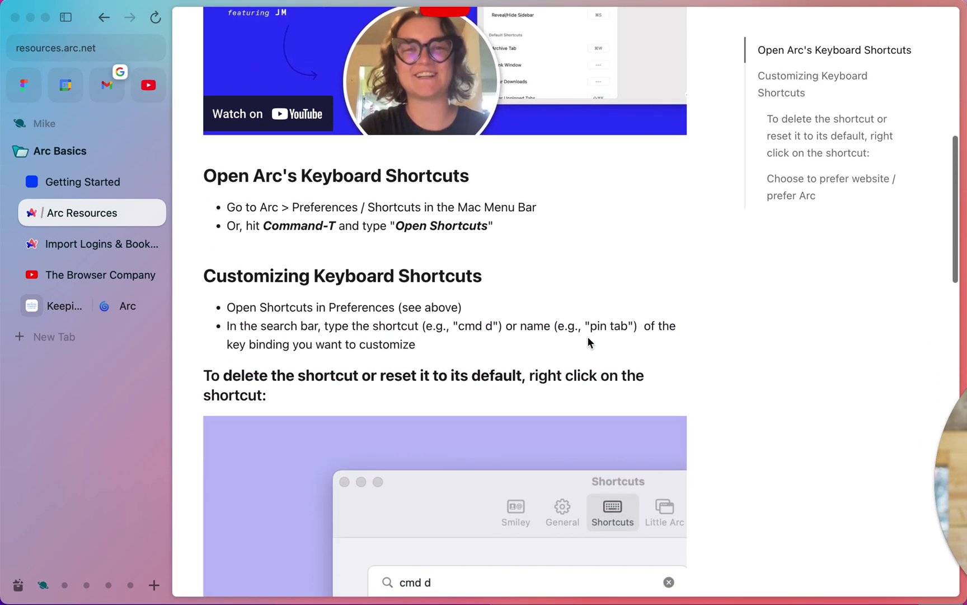
{"action": "scroll", "coordinate": [588, 341], "scroll_direction": "down", "scroll_amount": 4}
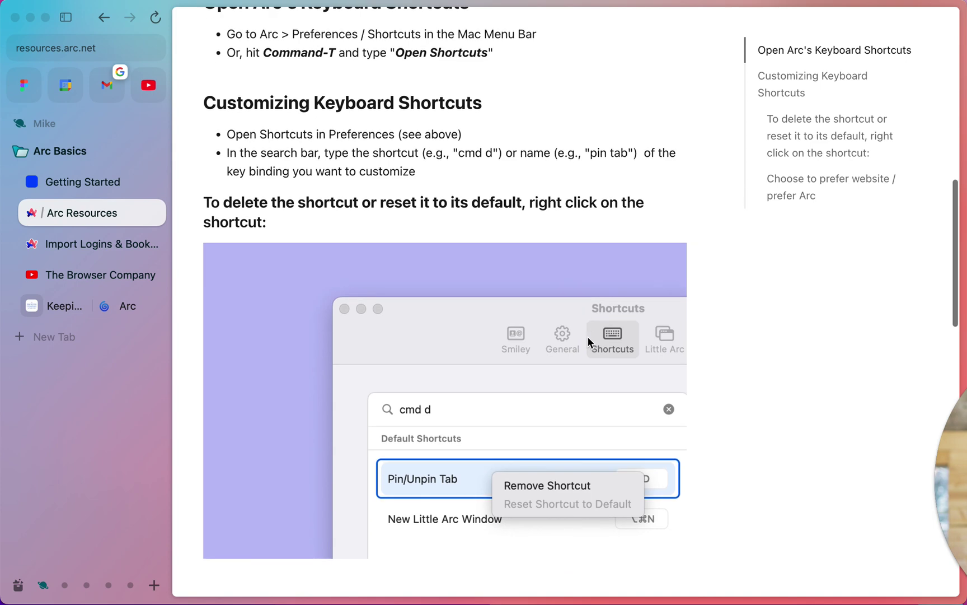
{"action": "scroll", "coordinate": [588, 343], "scroll_direction": "down", "scroll_amount": 6}
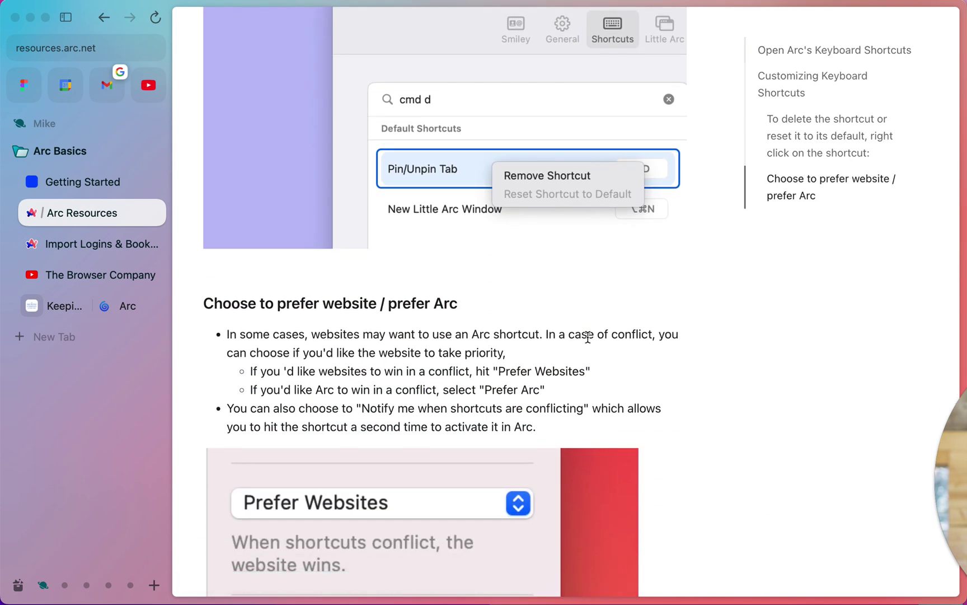
{"action": "scroll", "coordinate": [588, 339], "scroll_direction": "down", "scroll_amount": 8}
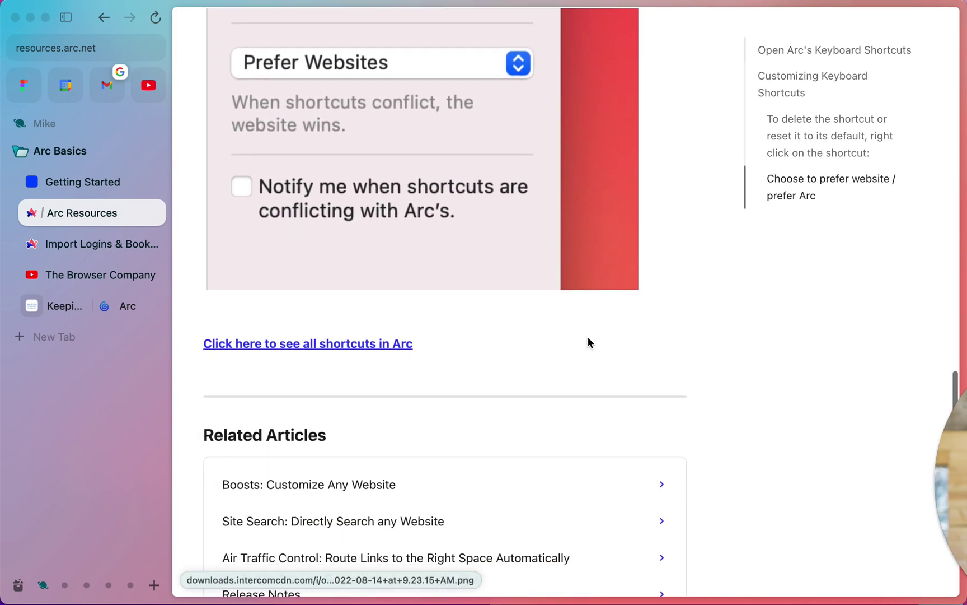
{"action": "scroll", "coordinate": [587, 341], "scroll_direction": "down", "scroll_amount": 3}
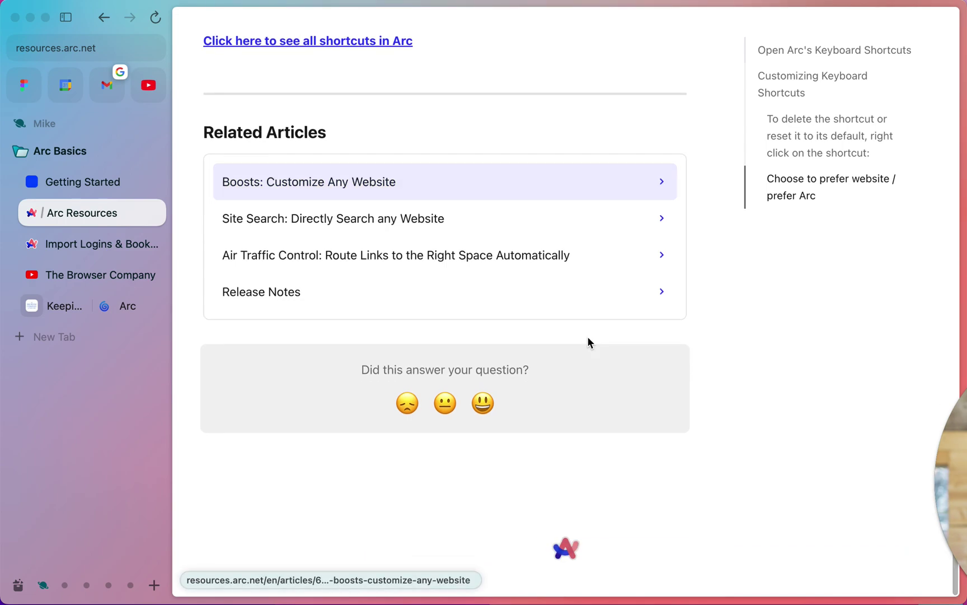
{"action": "scroll", "coordinate": [264, 194], "scroll_direction": "up", "scroll_amount": 20}
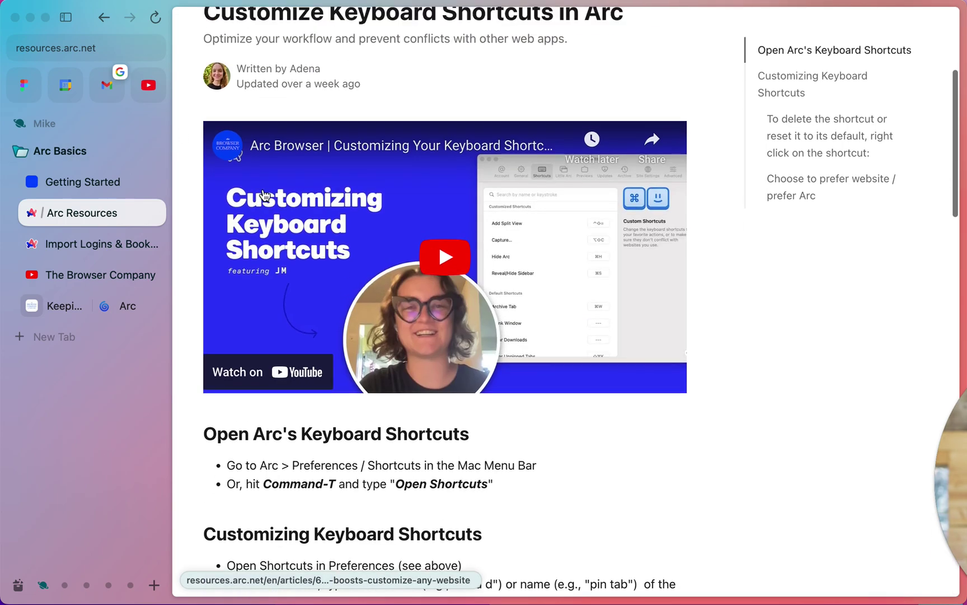
{"action": "scroll", "coordinate": [265, 195], "scroll_direction": "up", "scroll_amount": 4}
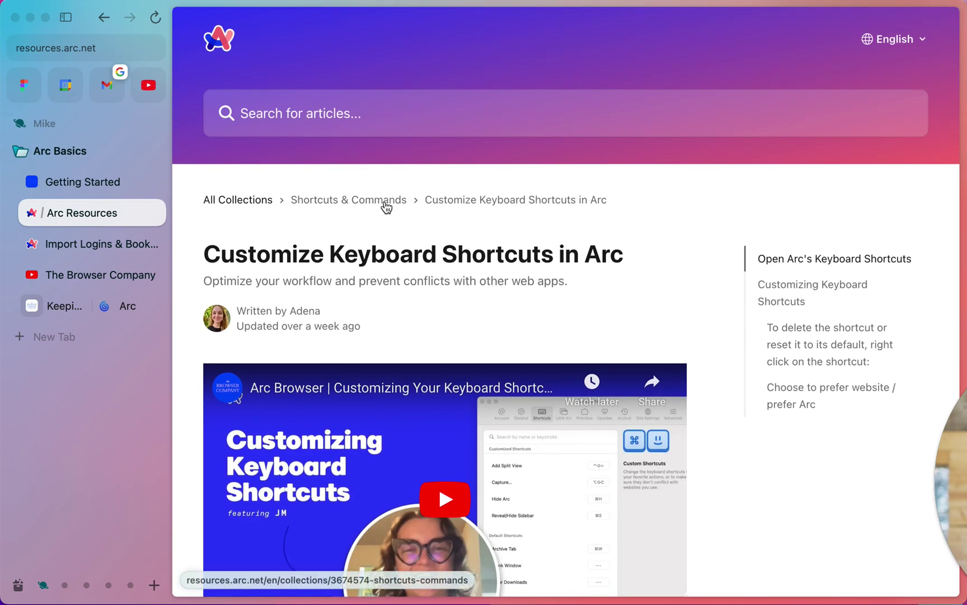
Go back via All Collections to Shortcuts & Commands and open the Command Bar Actions article
{"action": "left_click", "coordinate": [247, 203]}
{"action": "scroll", "coordinate": [354, 296], "scroll_direction": "down", "scroll_amount": 10}
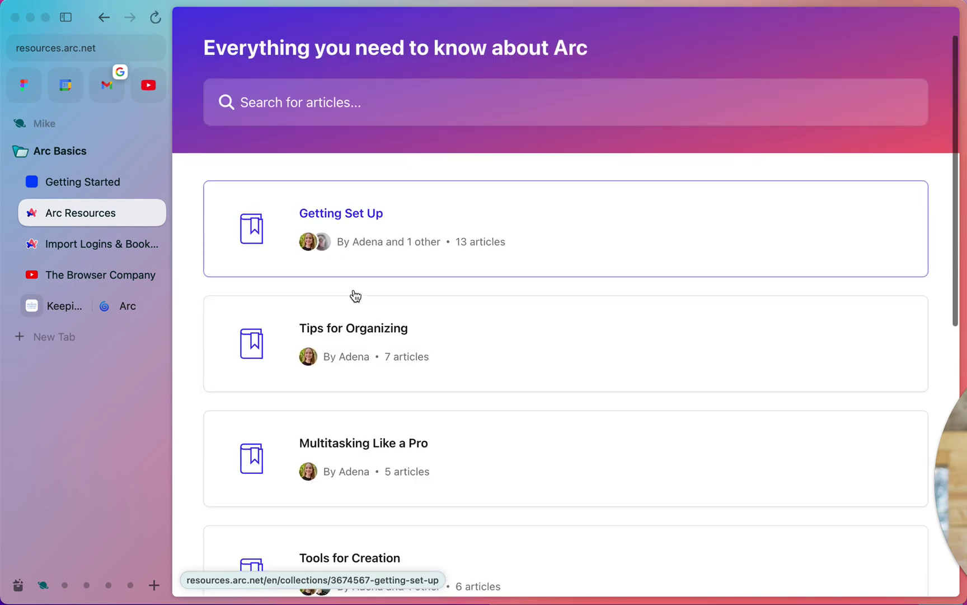
{"action": "scroll", "coordinate": [354, 296], "scroll_direction": "up", "scroll_amount": 8}
{"action": "scroll", "coordinate": [356, 296], "scroll_direction": "down", "scroll_amount": 4}
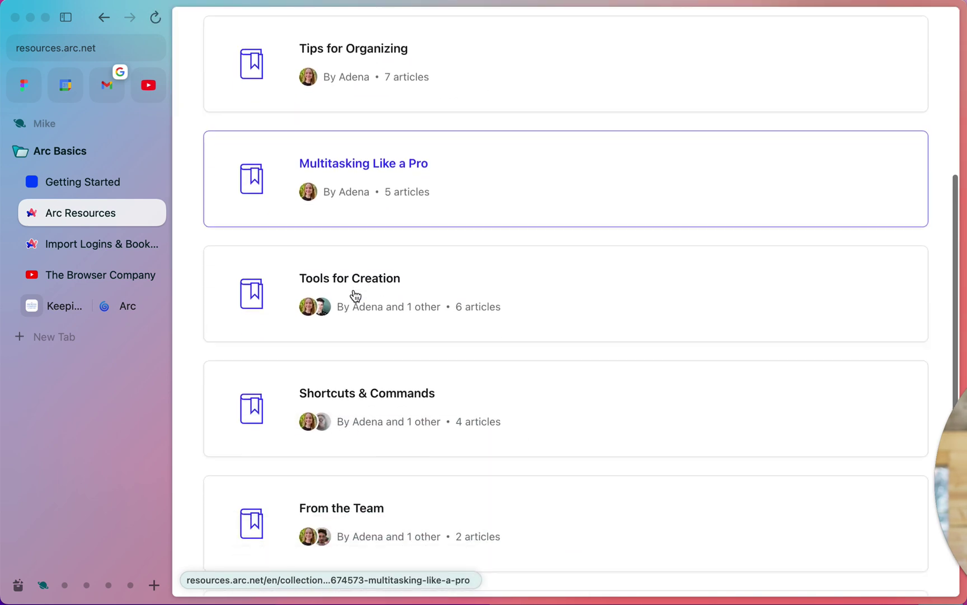
{"action": "left_click", "coordinate": [414, 358]}
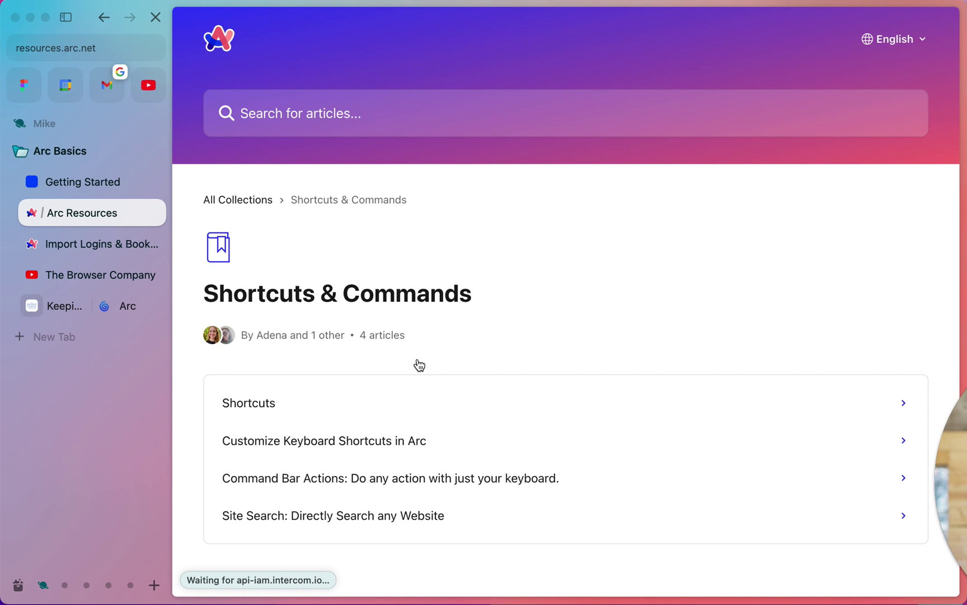
{"action": "scroll", "coordinate": [419, 365], "scroll_direction": "down", "scroll_amount": 2}
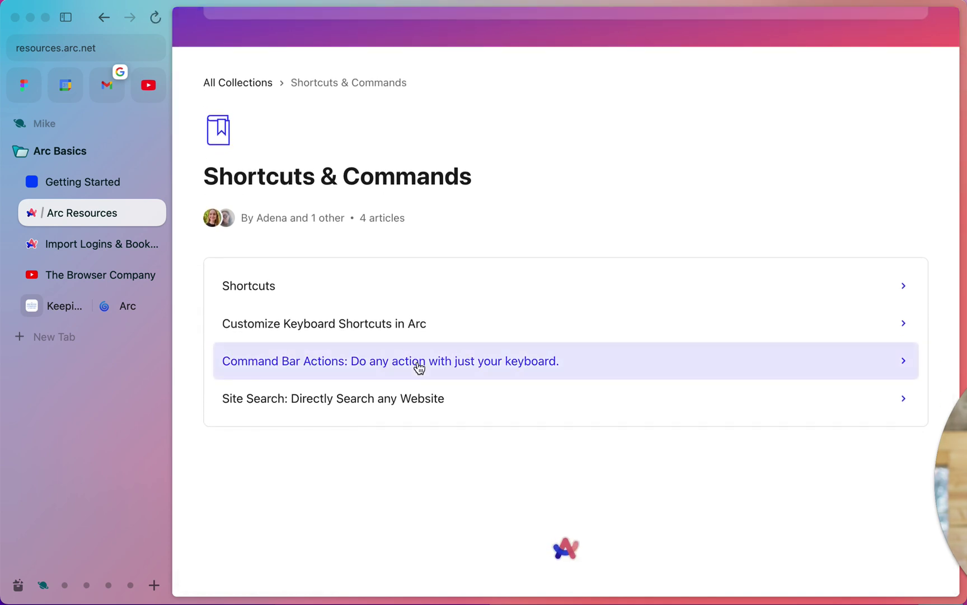
{"action": "left_click", "coordinate": [419, 366]}
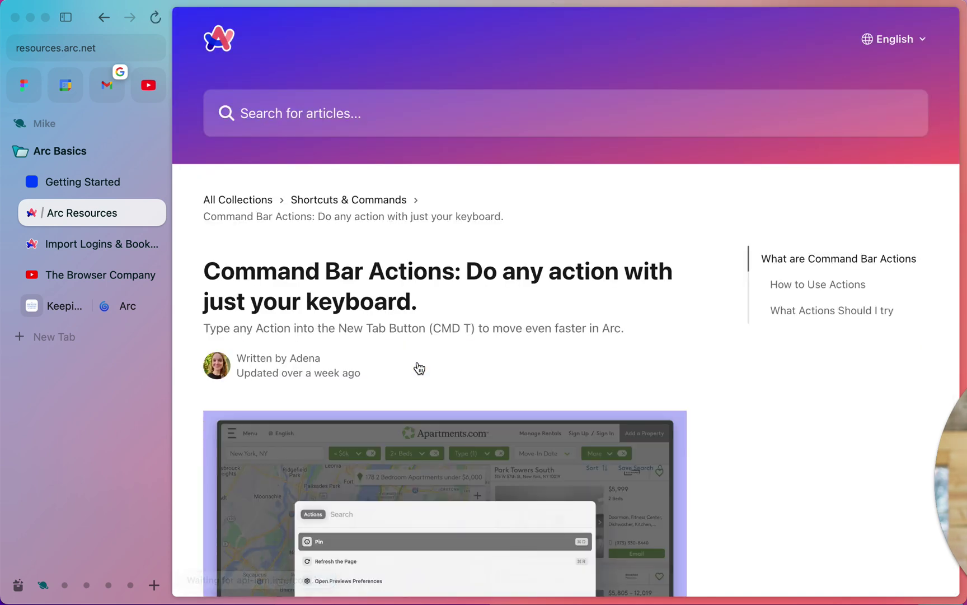
Postpone the make-Arc-default suggestion for a week and keep Chrome as default browser
{"action": "scroll", "coordinate": [419, 367], "scroll_direction": "down", "scroll_amount": 2}
{"action": "scroll", "coordinate": [419, 367], "scroll_direction": "down", "scroll_amount": 3}
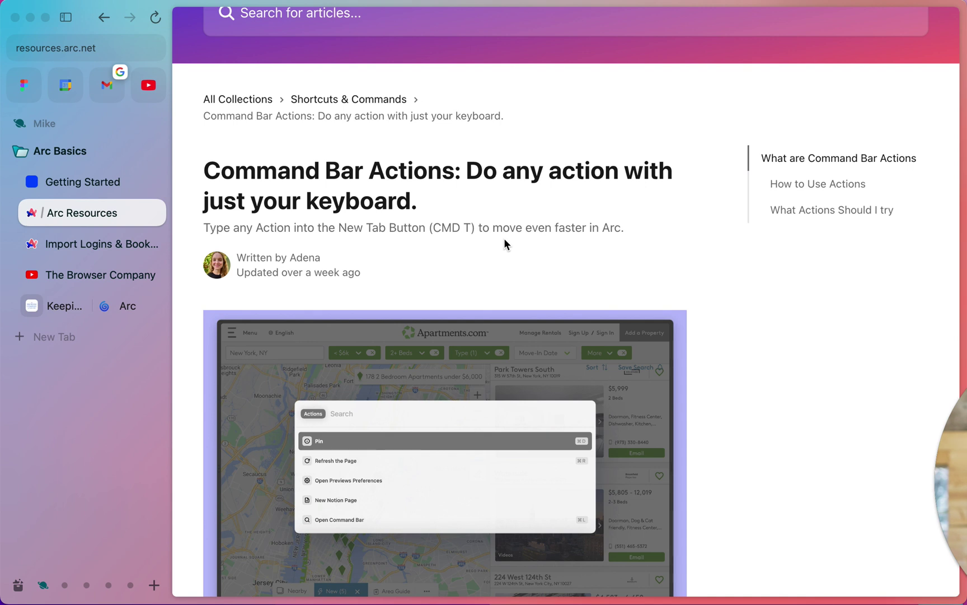
{"action": "key", "text": "super+t"}
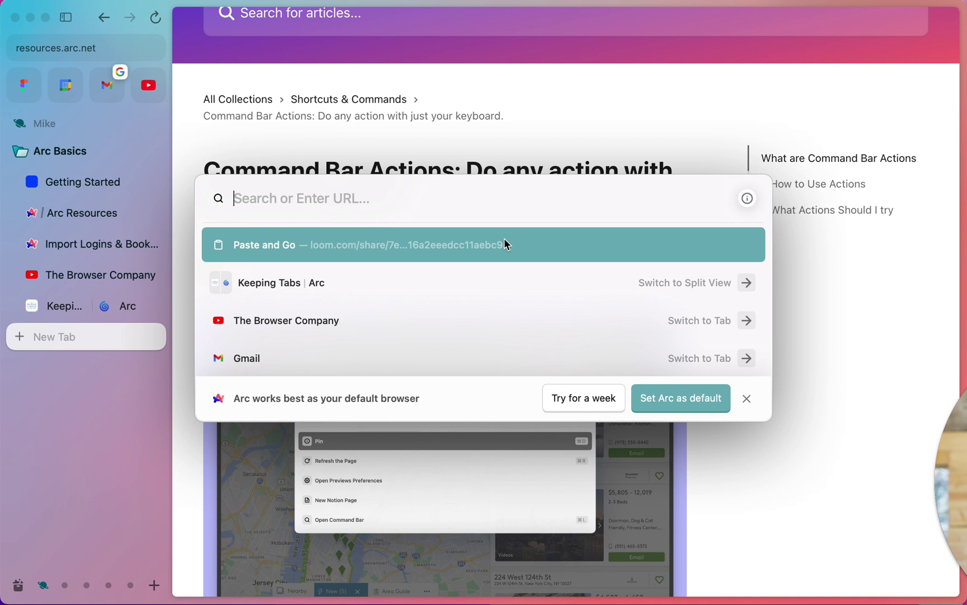
{"action": "type", "text": "figma.com"}
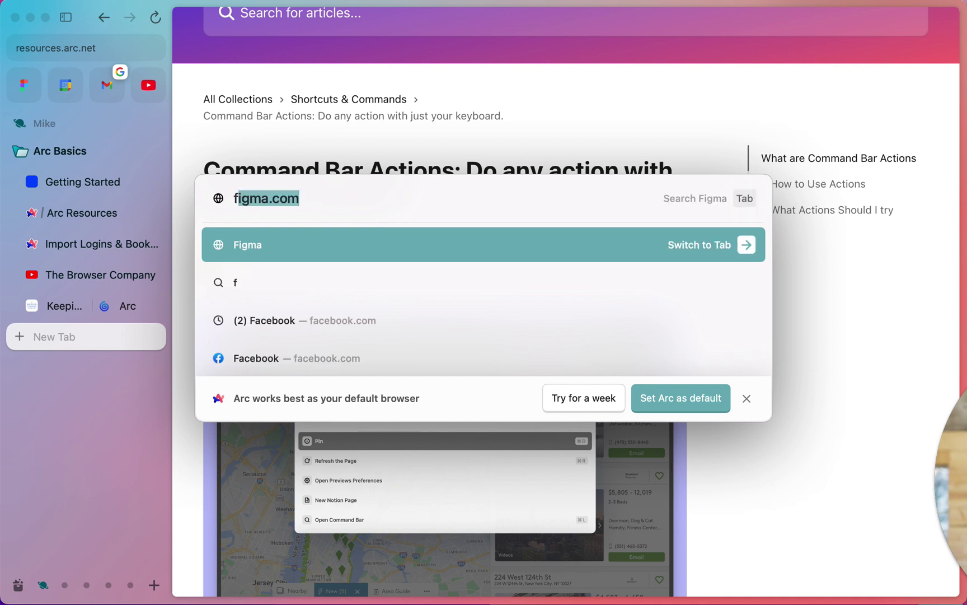
{"action": "left_click", "coordinate": [585, 398]}
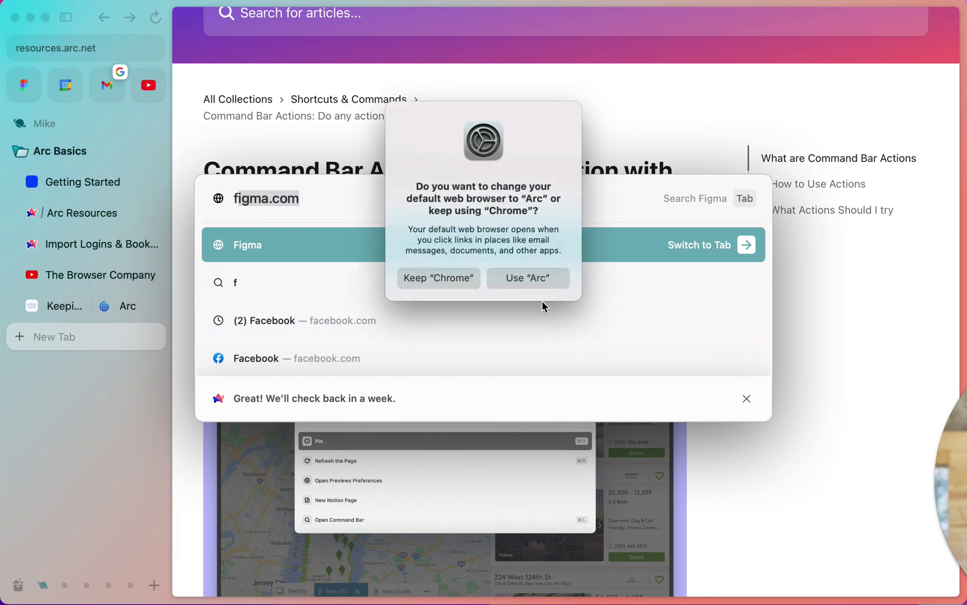
{"action": "left_click", "coordinate": [473, 277]}
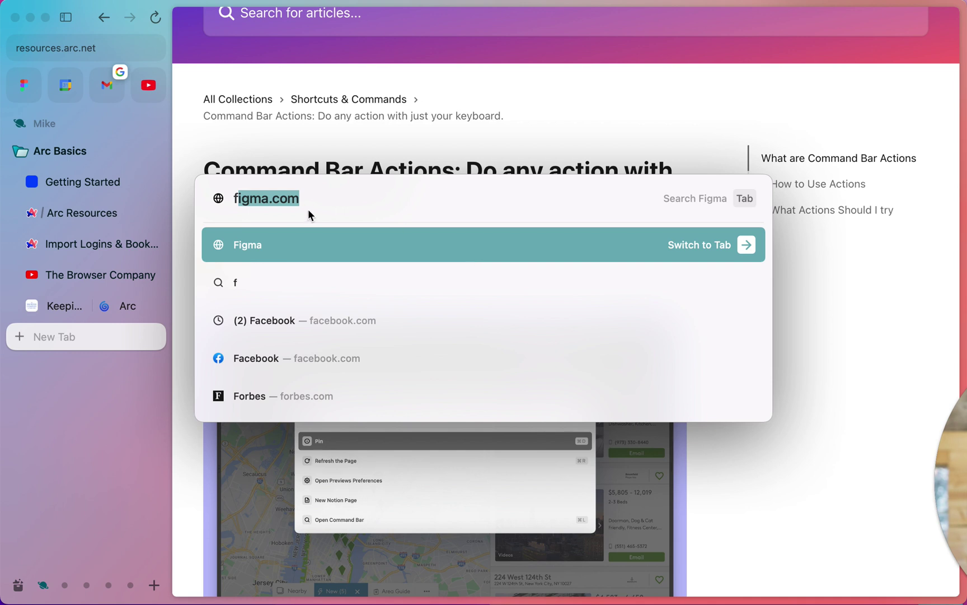
Open the user's personal website in its own focused window from the command bar
{"action": "key", "text": "BackSpace"}
{"action": "key", "text": "BackSpace"}
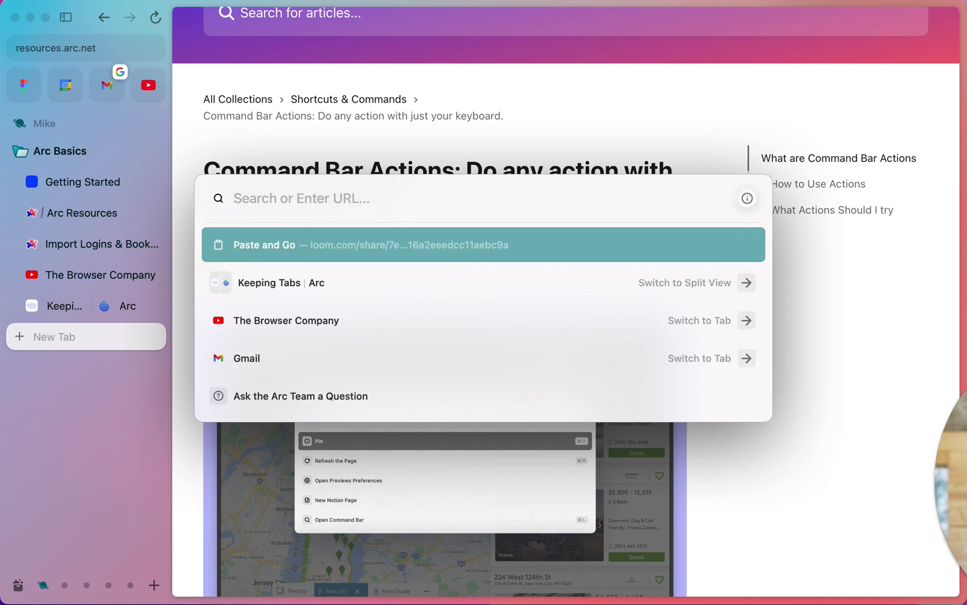
{"action": "type", "text": "mikebal.com"}
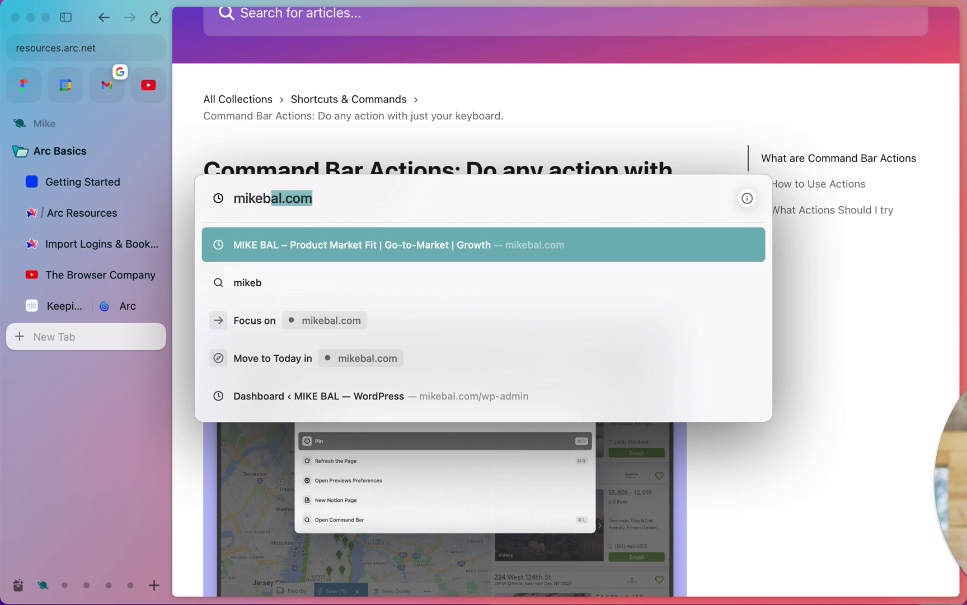
{"action": "left_click", "coordinate": [274, 334]}
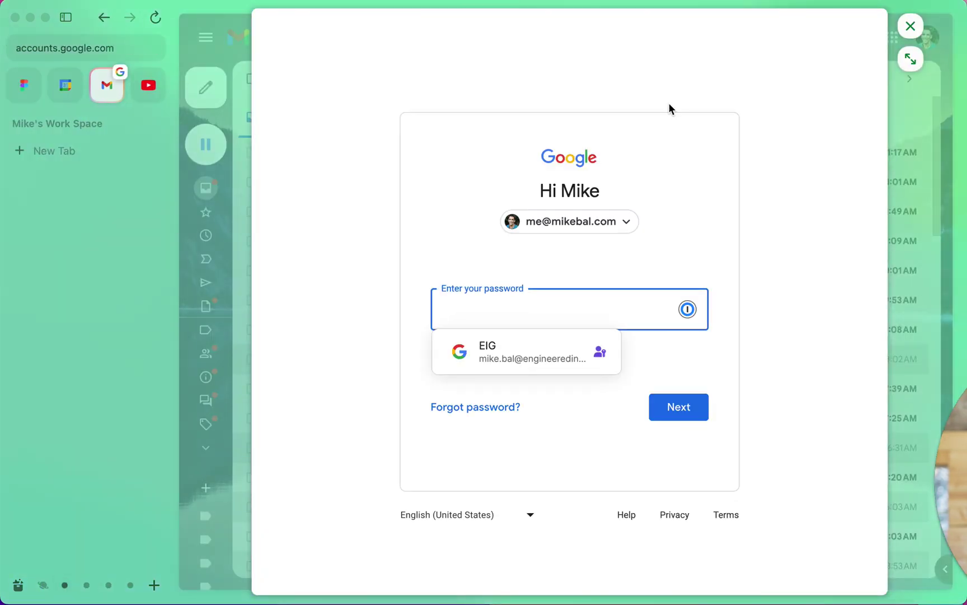
Switch back to the Space holding the Command Bar Actions help article
{"action": "left_click", "coordinate": [43, 585]}
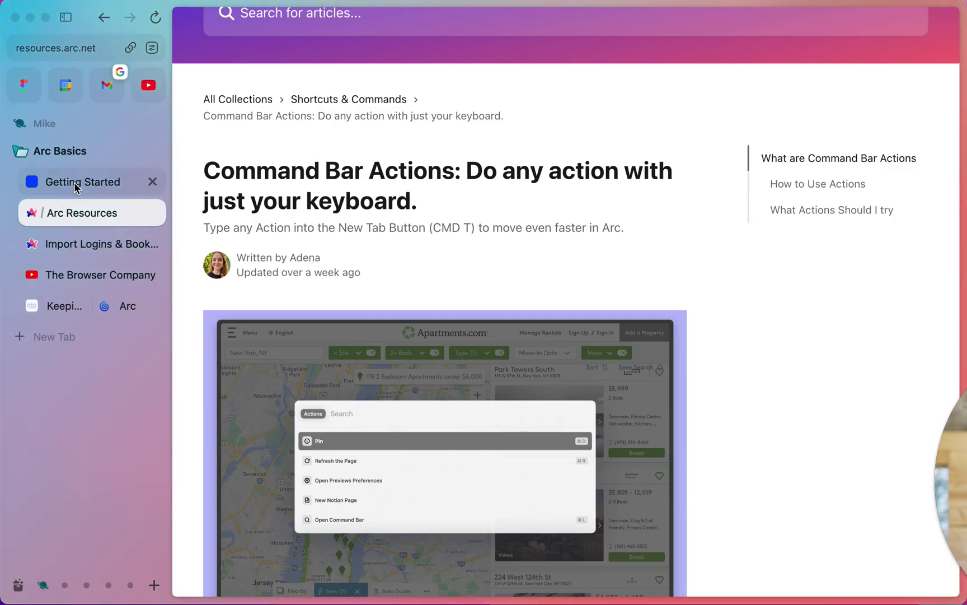
{"action": "scroll", "coordinate": [388, 222], "scroll_direction": "down", "scroll_amount": 5}
{"action": "scroll", "coordinate": [388, 222], "scroll_direction": "up", "scroll_amount": 3}
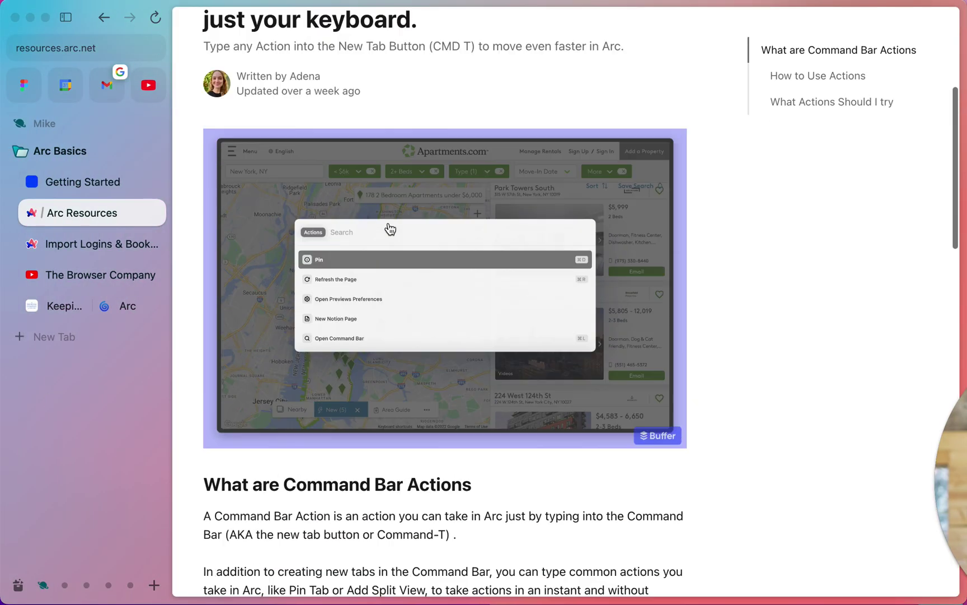
{"action": "scroll", "coordinate": [389, 223], "scroll_direction": "down", "scroll_amount": 3}
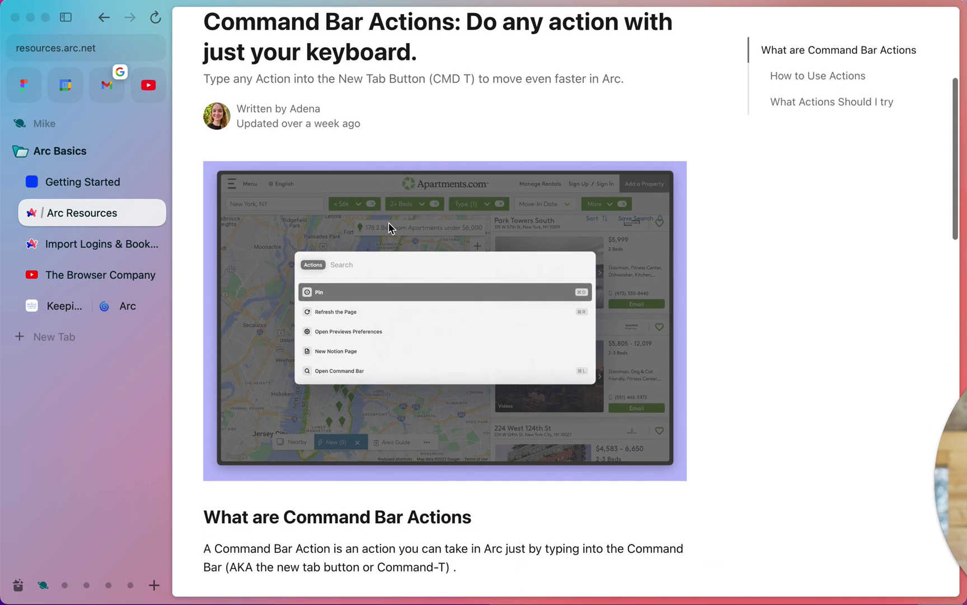
{"action": "key", "text": "super+t"}
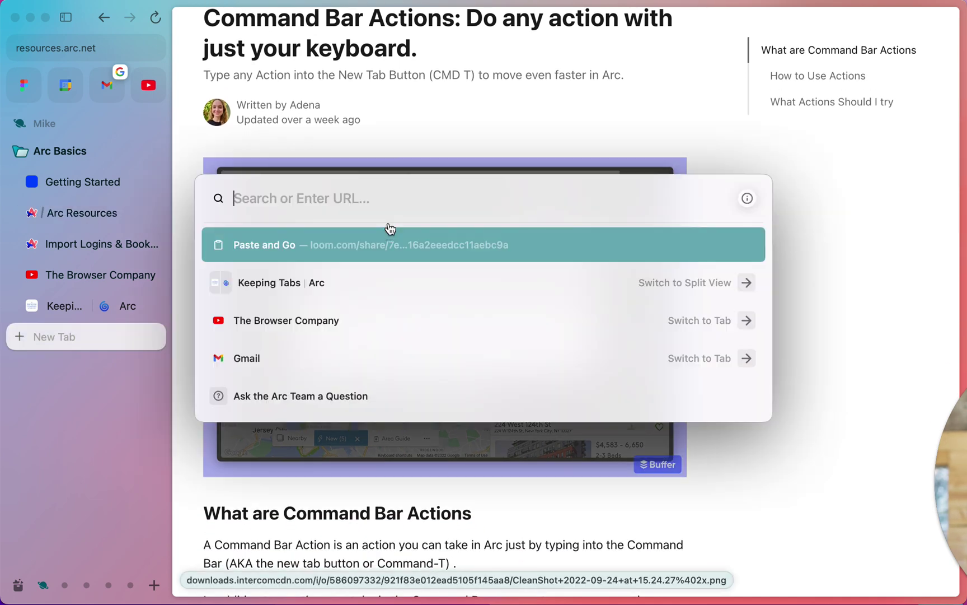
{"action": "left_click", "coordinate": [523, 103]}
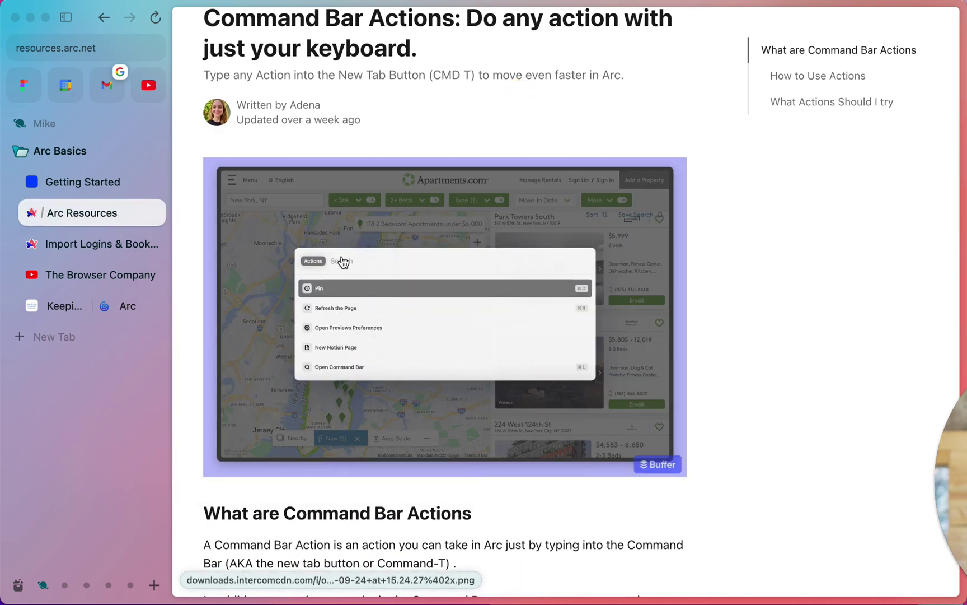
Scroll the article down to 'What Actions Should I try' and bring up the command bar
{"action": "scroll", "coordinate": [334, 270], "scroll_direction": "down", "scroll_amount": 5}
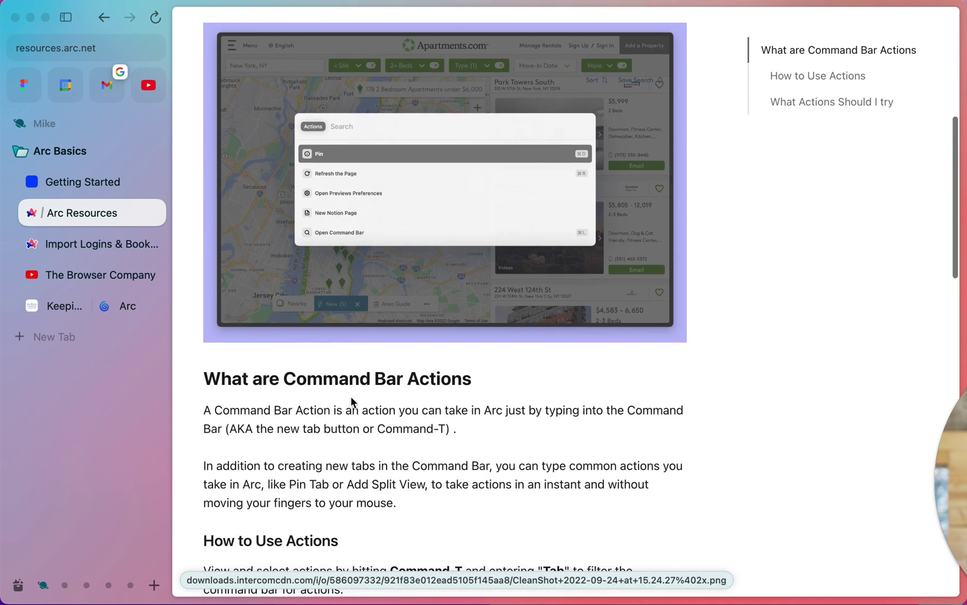
{"action": "scroll", "coordinate": [469, 425], "scroll_direction": "down", "scroll_amount": 5}
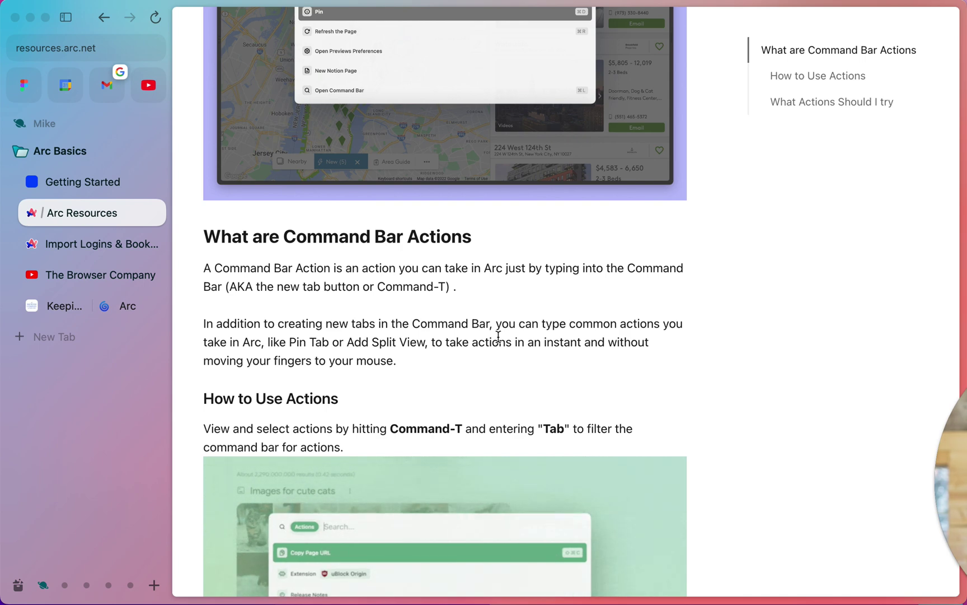
{"action": "scroll", "coordinate": [498, 336], "scroll_direction": "down", "scroll_amount": 6}
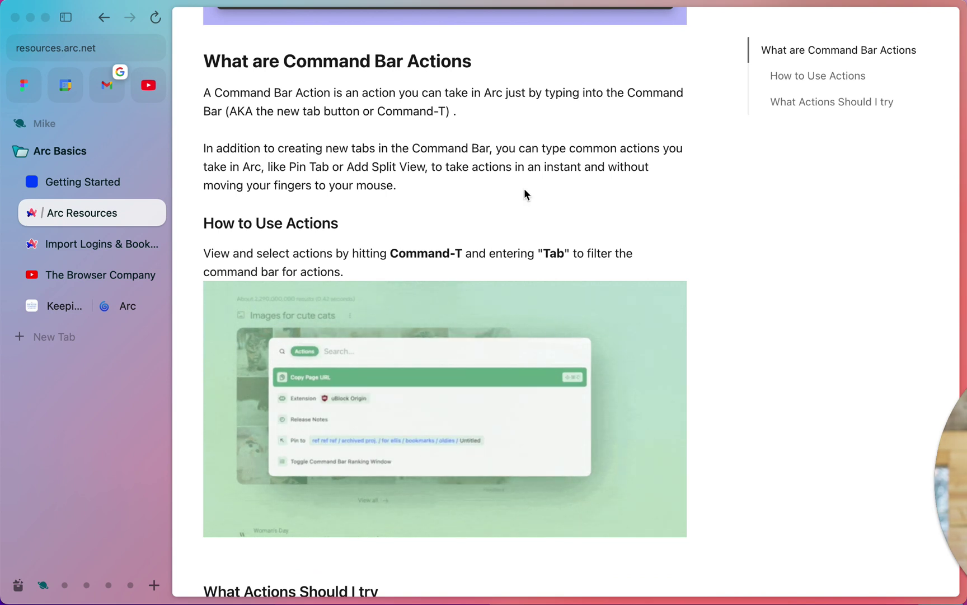
{"action": "scroll", "coordinate": [525, 189], "scroll_direction": "down", "scroll_amount": 3}
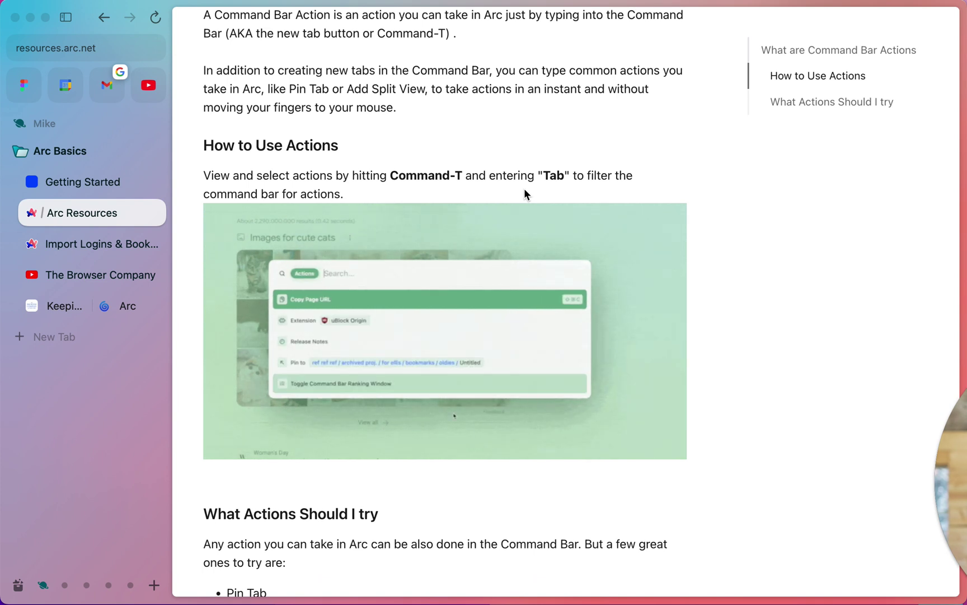
{"action": "scroll", "coordinate": [525, 191], "scroll_direction": "down", "scroll_amount": 8}
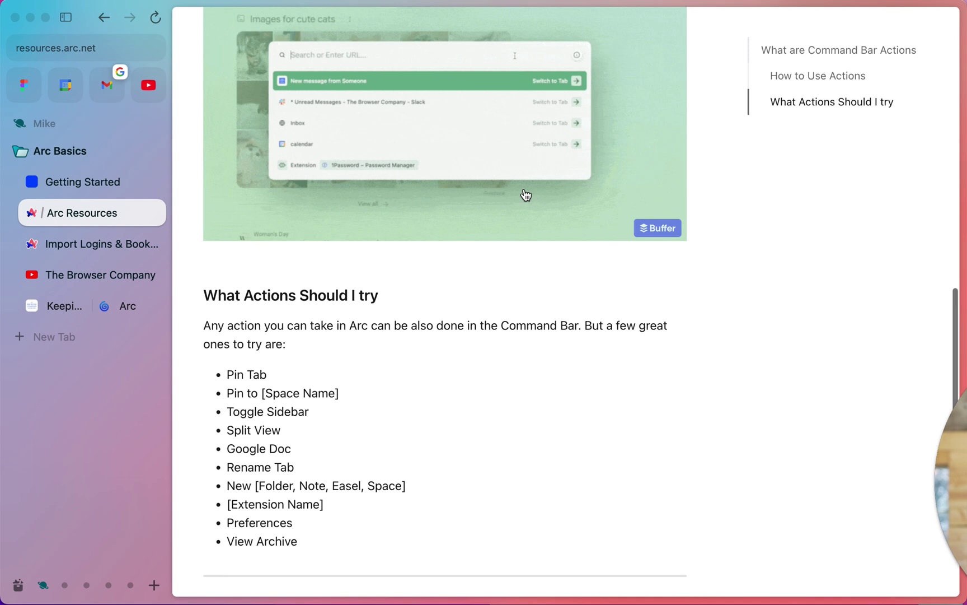
{"action": "key", "text": "super+t"}
{"action": "key", "text": "Tab"}
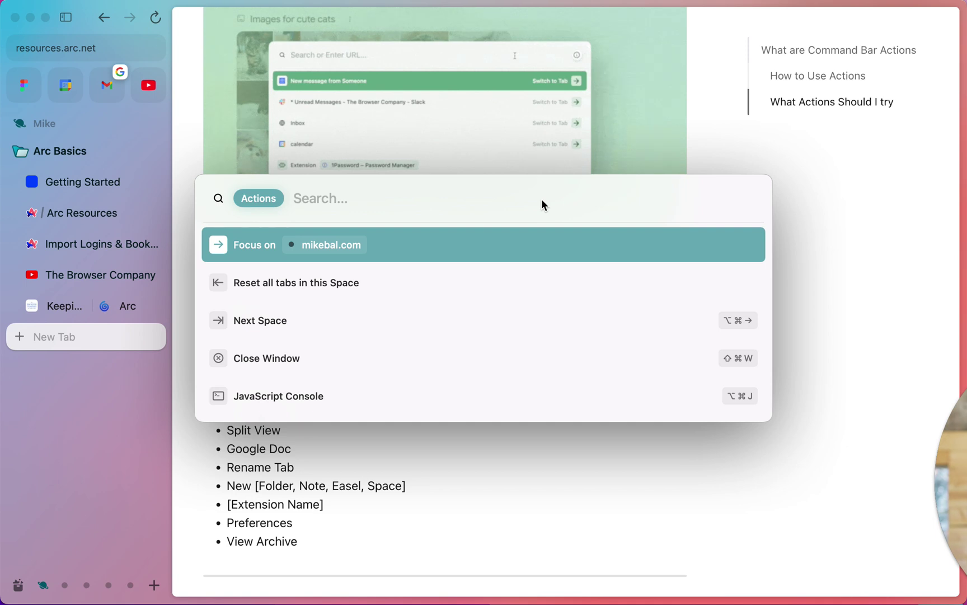
{"action": "type", "text": "summa"}
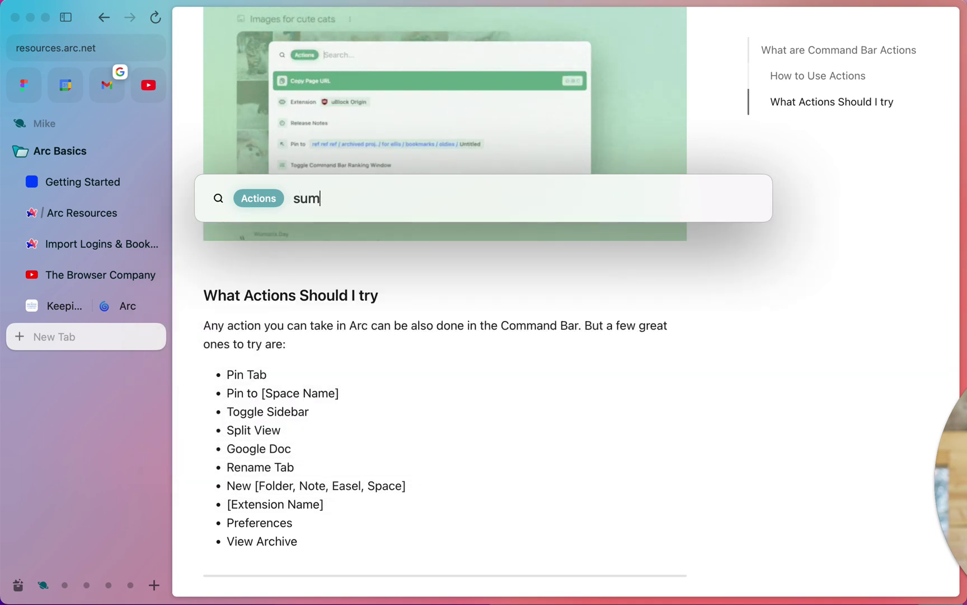
{"action": "key", "text": "BackSpace"}
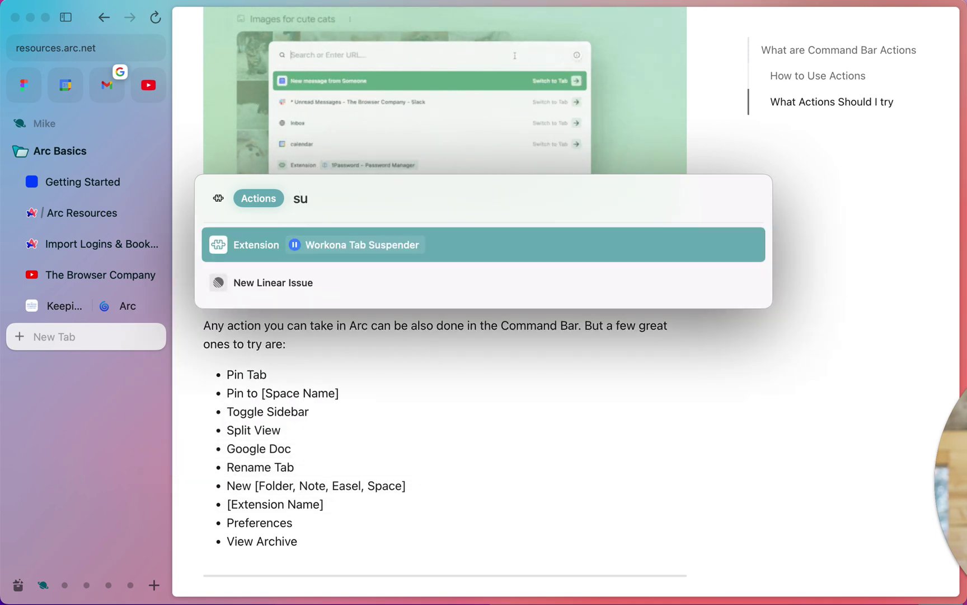
{"action": "key", "text": "BackSpace"}
{"action": "key", "text": "BackSpace"}
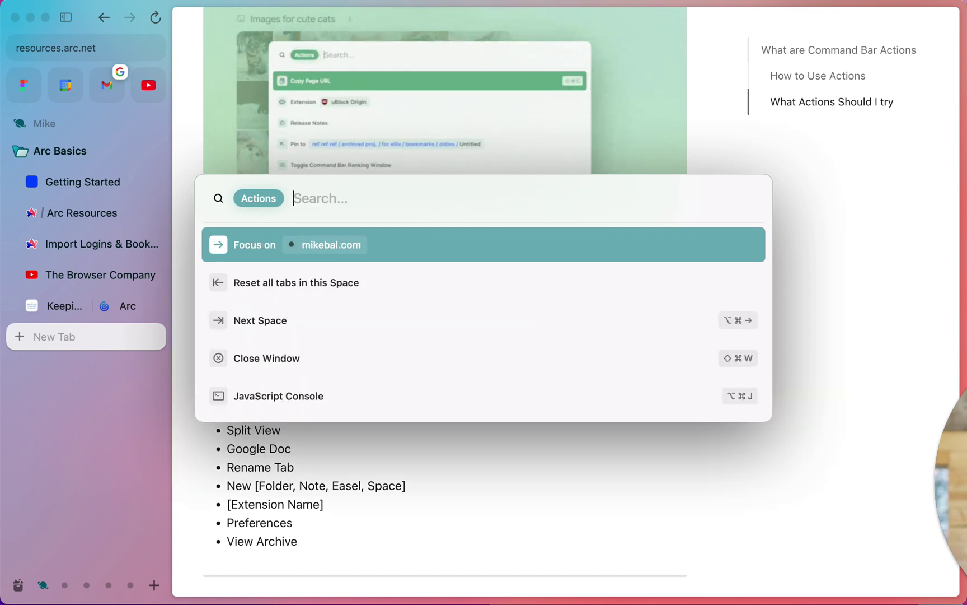
{"action": "scroll", "coordinate": [276, 248], "scroll_direction": "down", "scroll_amount": 5}
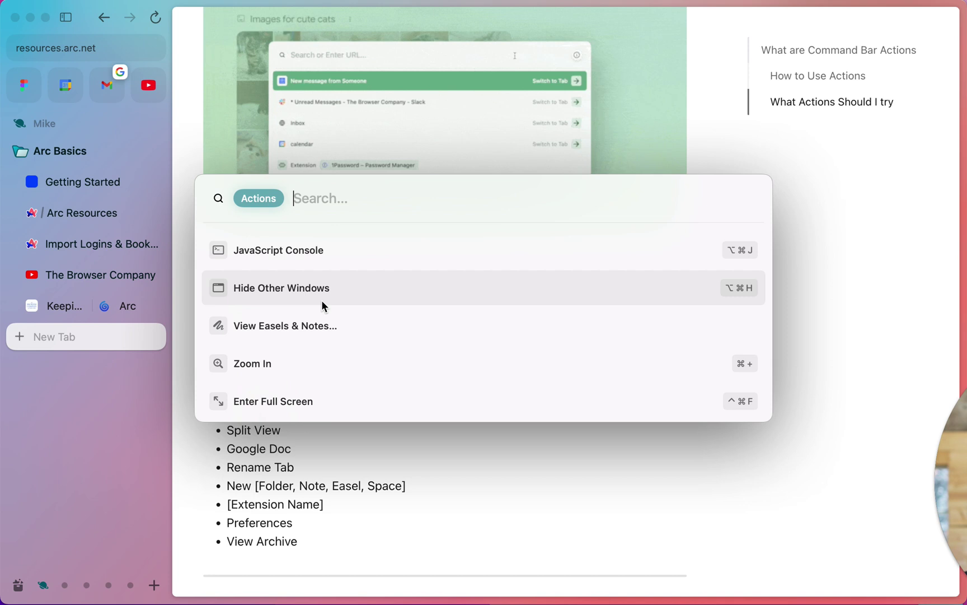
{"action": "scroll", "coordinate": [322, 300], "scroll_direction": "down", "scroll_amount": 5}
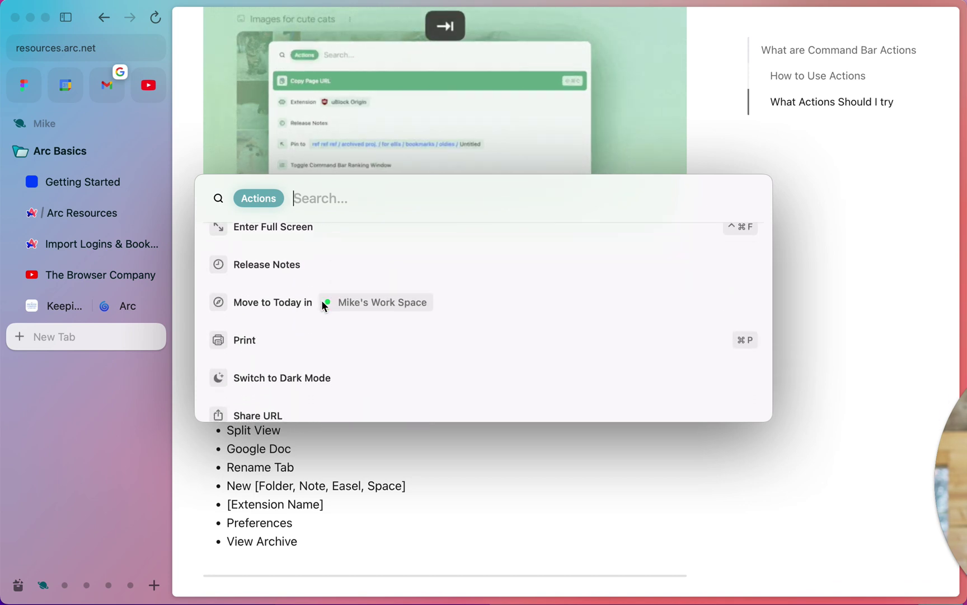
{"action": "scroll", "coordinate": [322, 304], "scroll_direction": "up", "scroll_amount": 5}
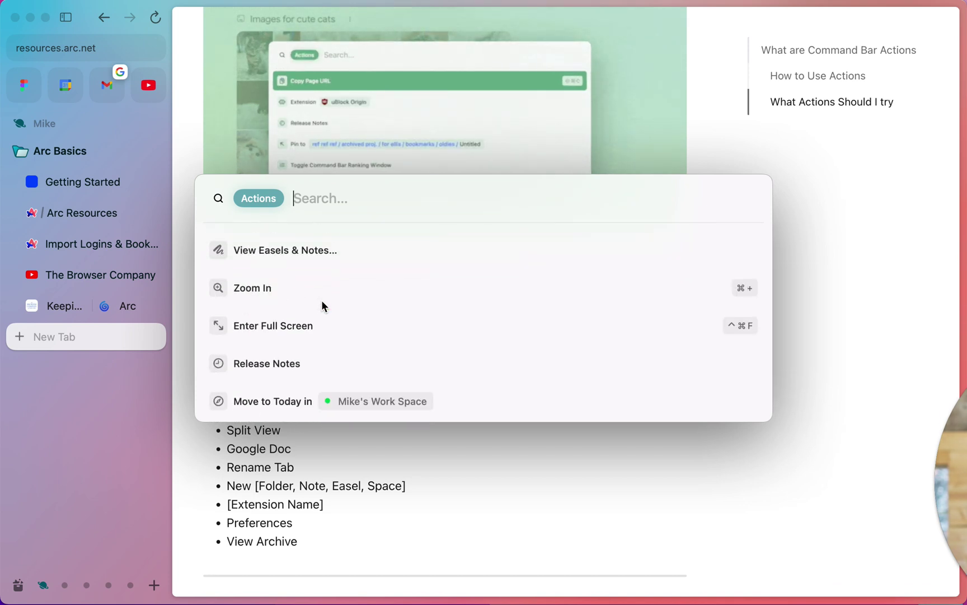
{"action": "scroll", "coordinate": [321, 300], "scroll_direction": "up", "scroll_amount": 4}
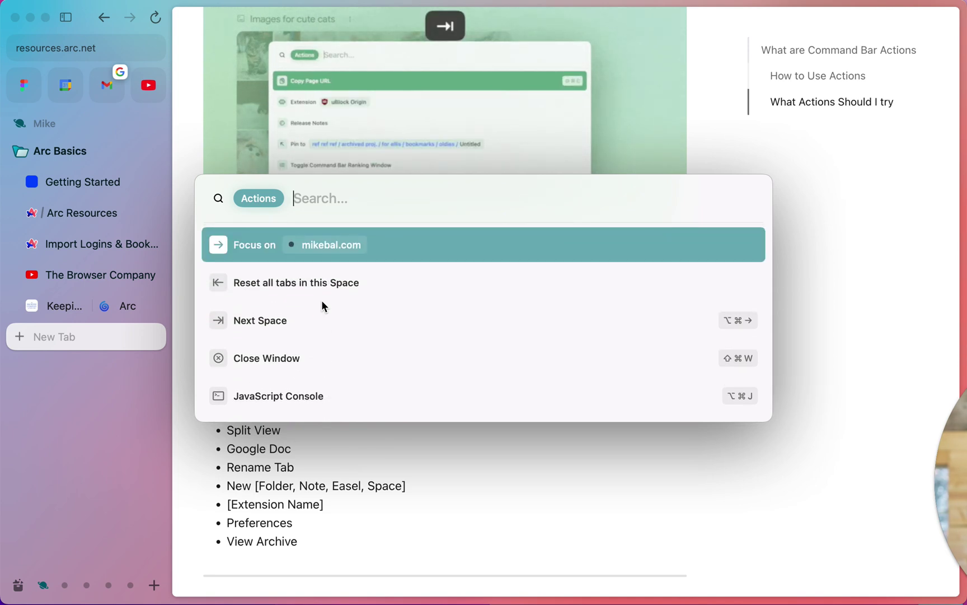
{"action": "left_click", "coordinate": [333, 393]}
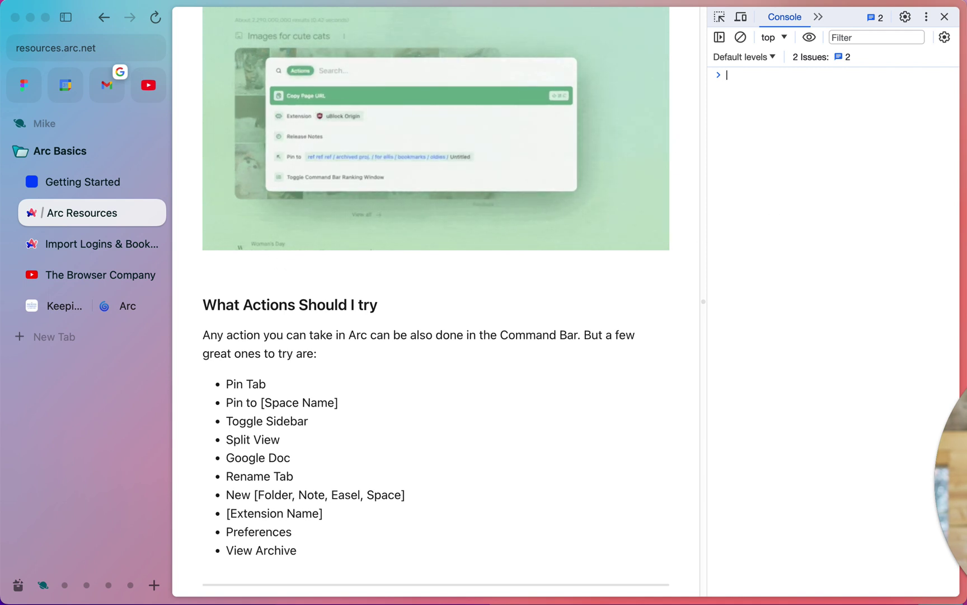
{"action": "left_click", "coordinate": [945, 17]}
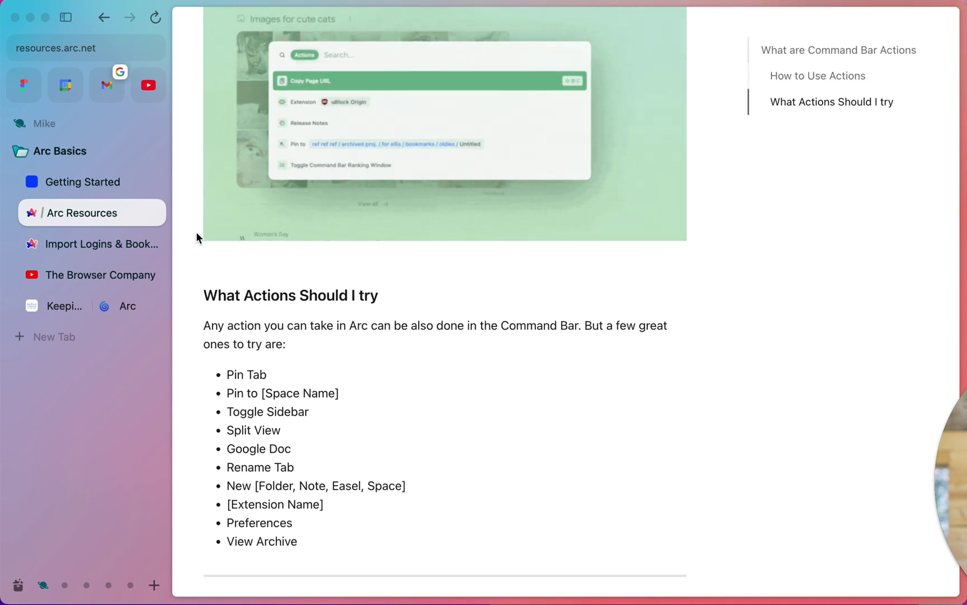